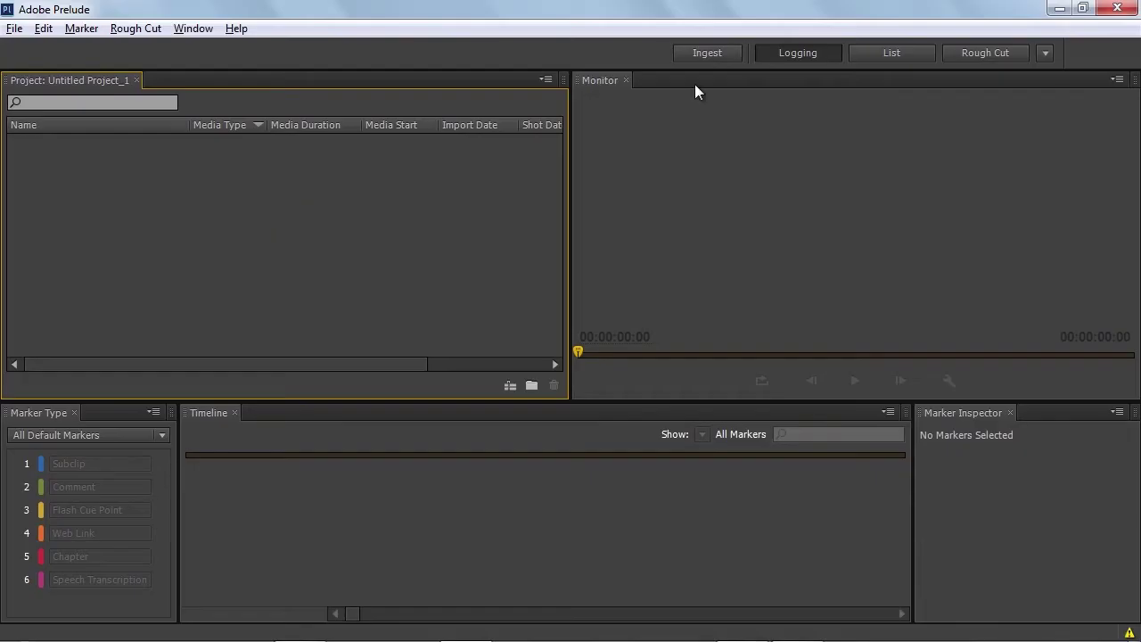
- In the Ingest dialog, tick the clips MVI_1988, MVI_4034 and MVI_5005
left_click(708, 54)
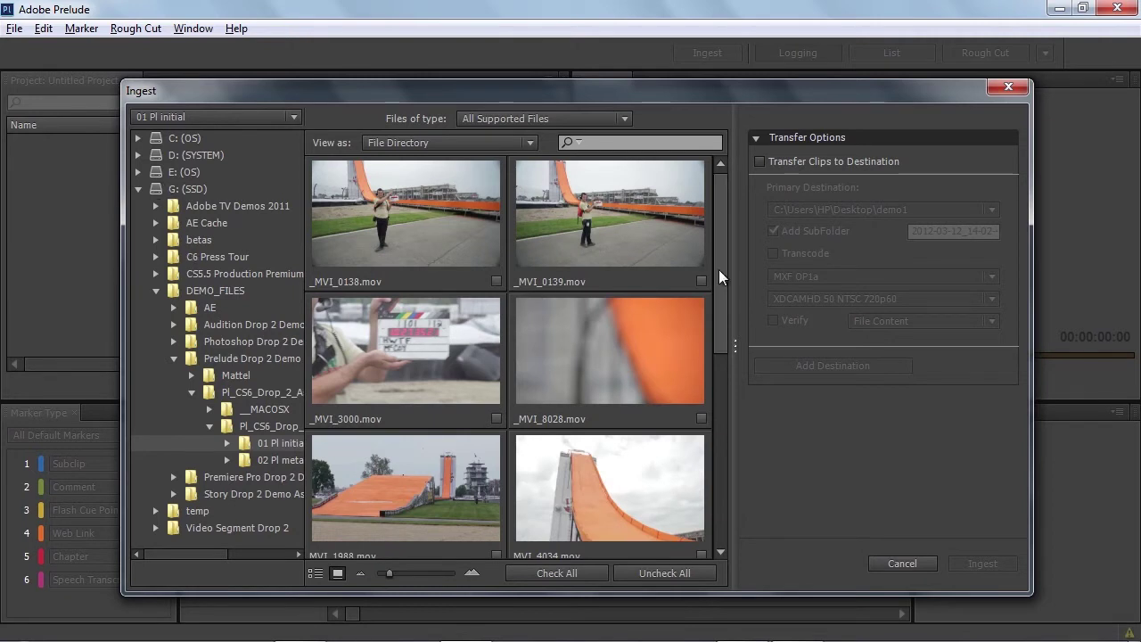
left_click_drag(719, 269, 712, 324)
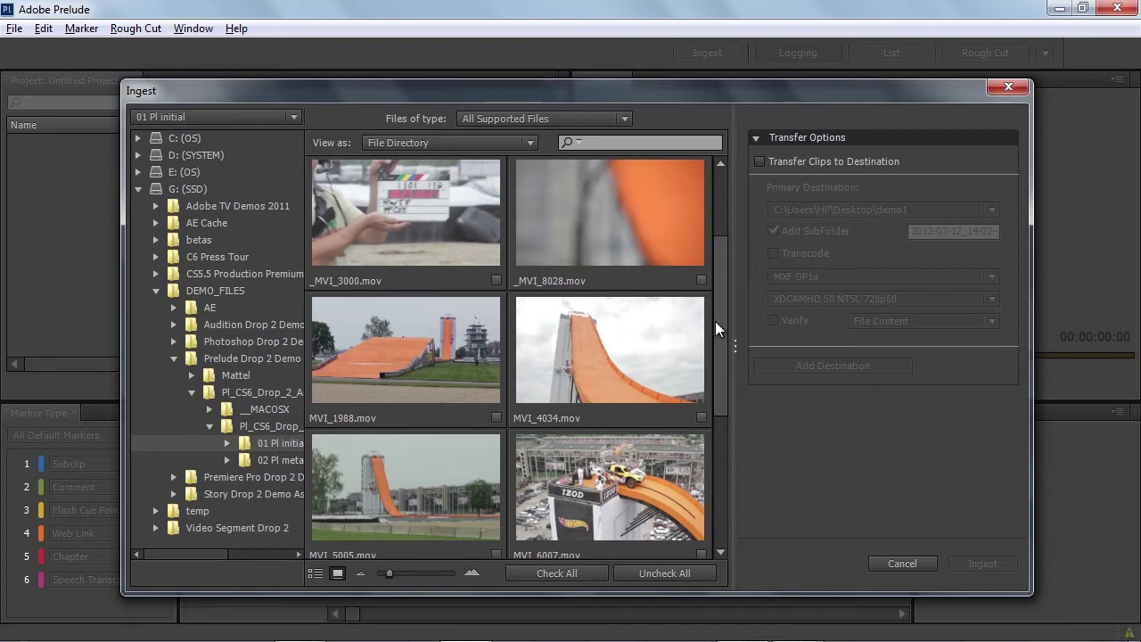
left_click(489, 423)
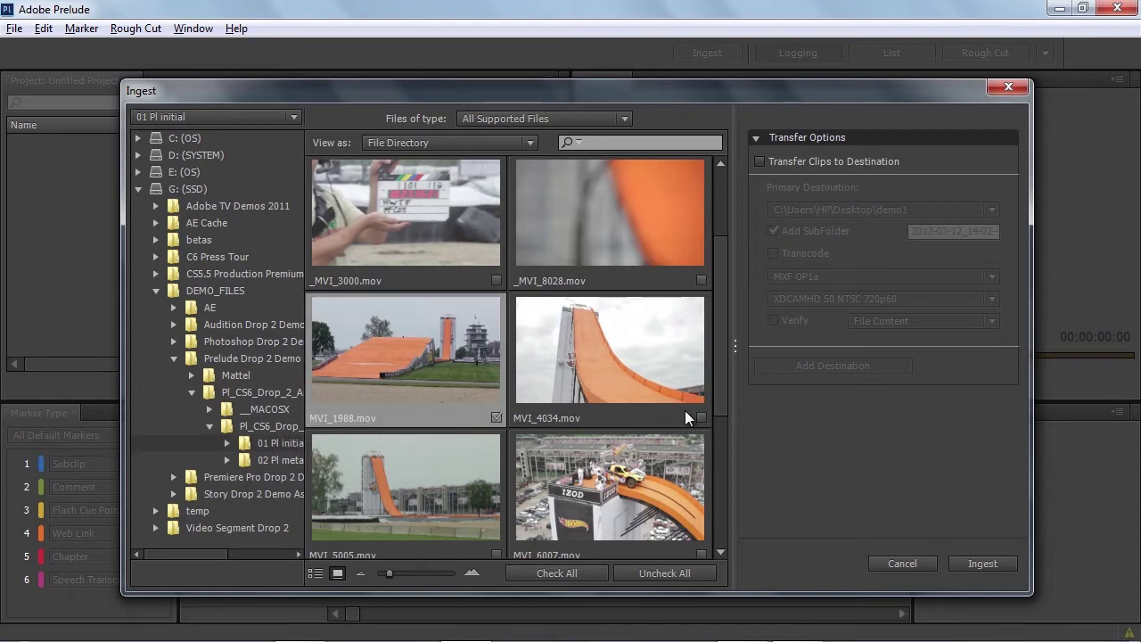
left_click(700, 417)
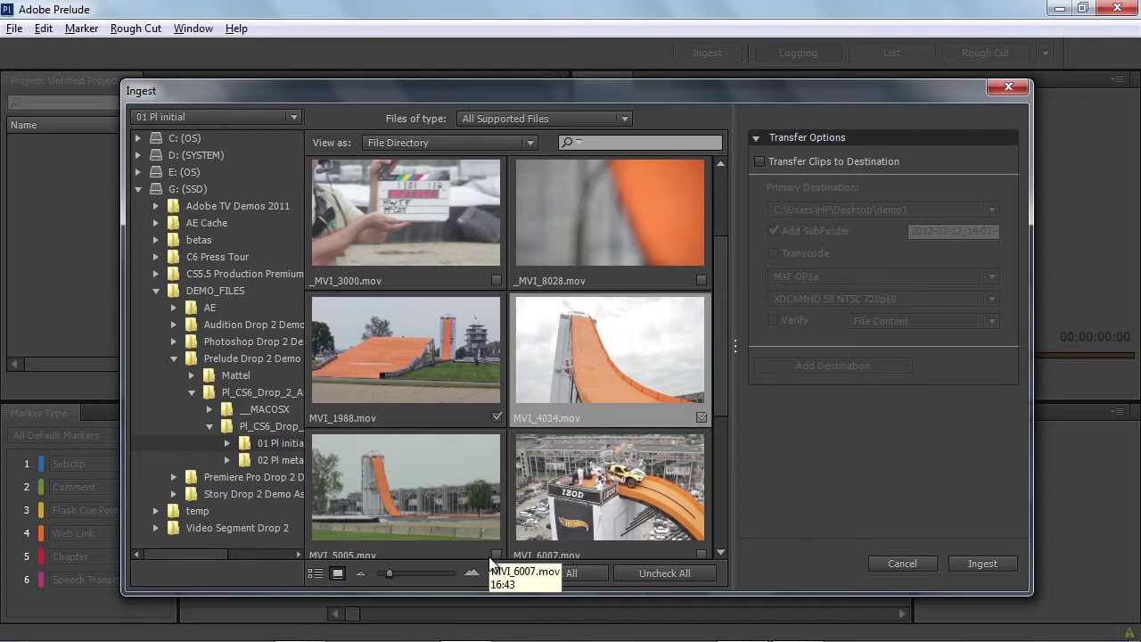
left_click(495, 553)
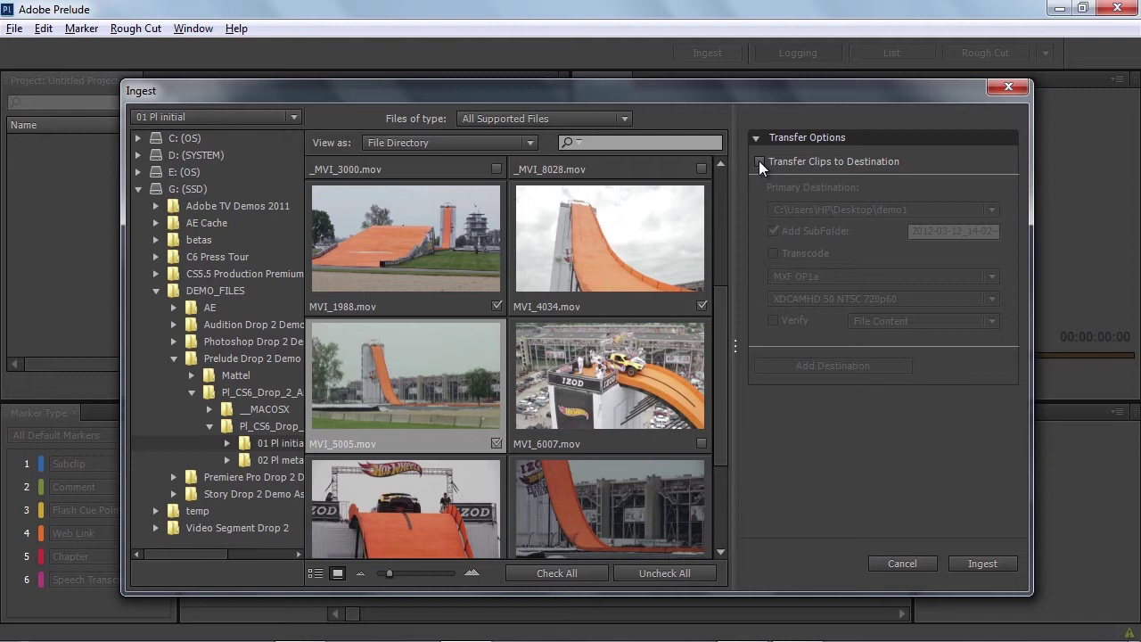
- Enable Transfer Clips to Destination and transcode to MXF OP1a with the DV 25 NTSC preset
left_click(759, 161)
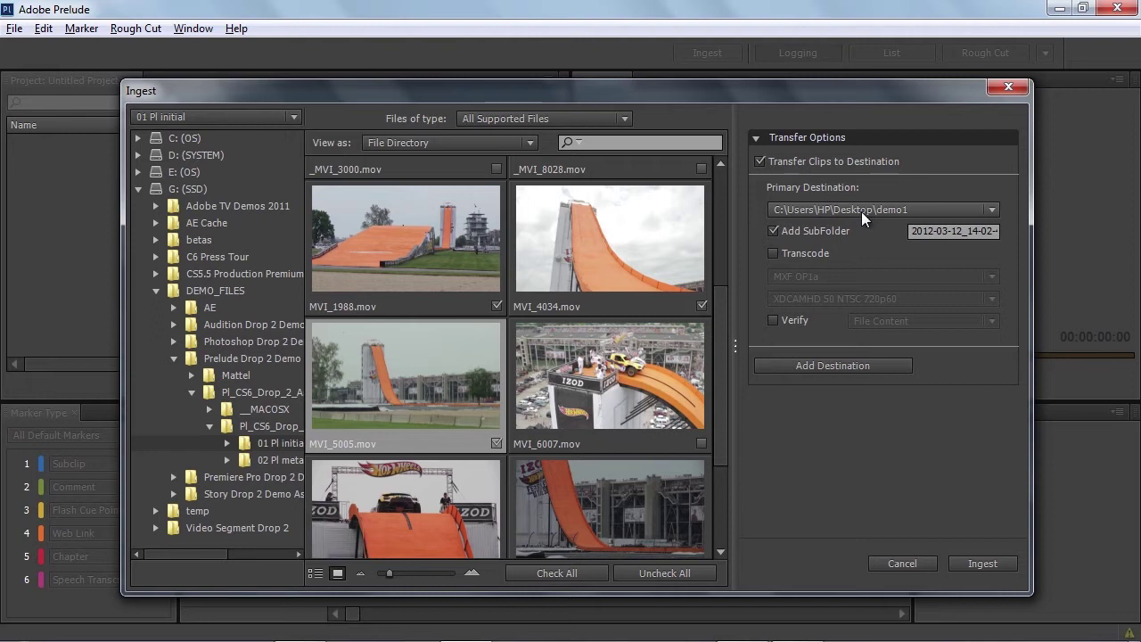
left_click(772, 254)
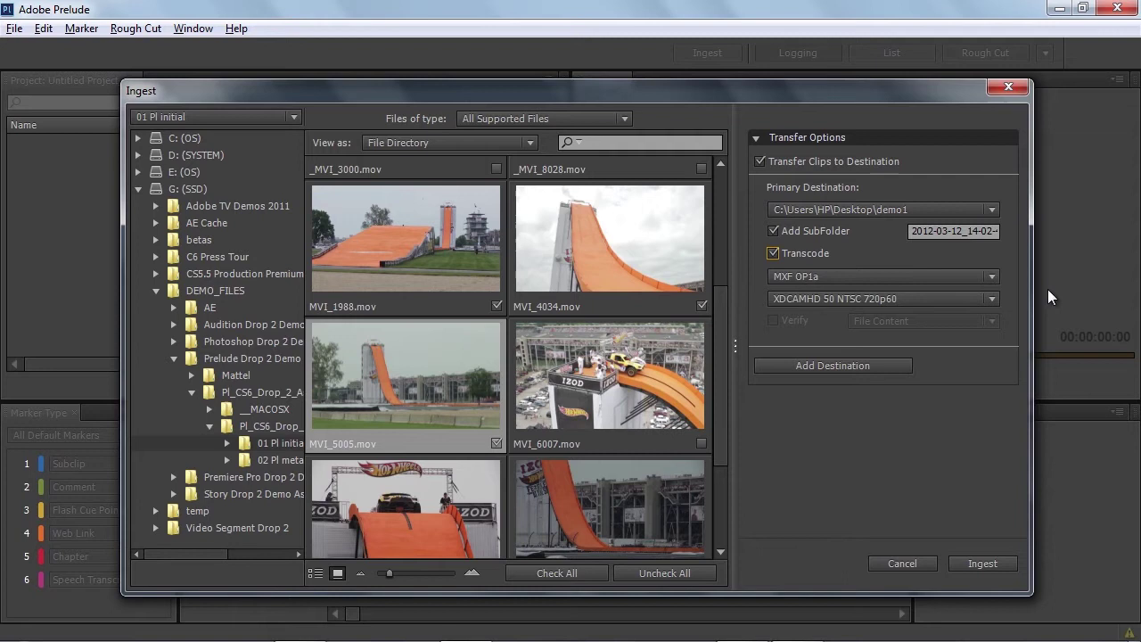
left_click(996, 272)
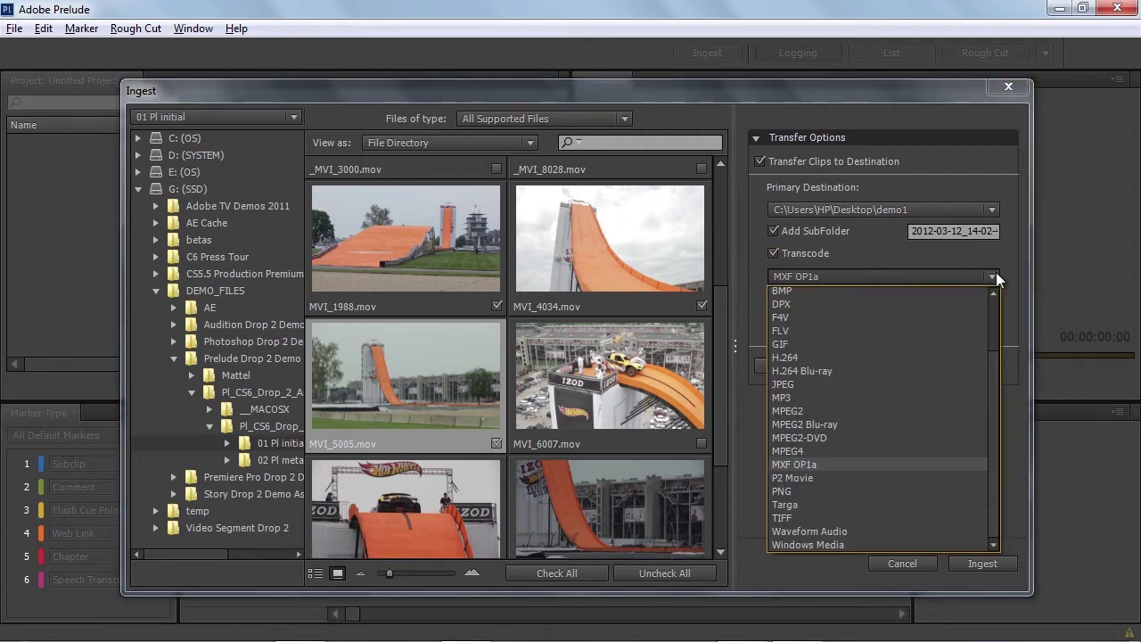
left_click(996, 272)
left_click(994, 299)
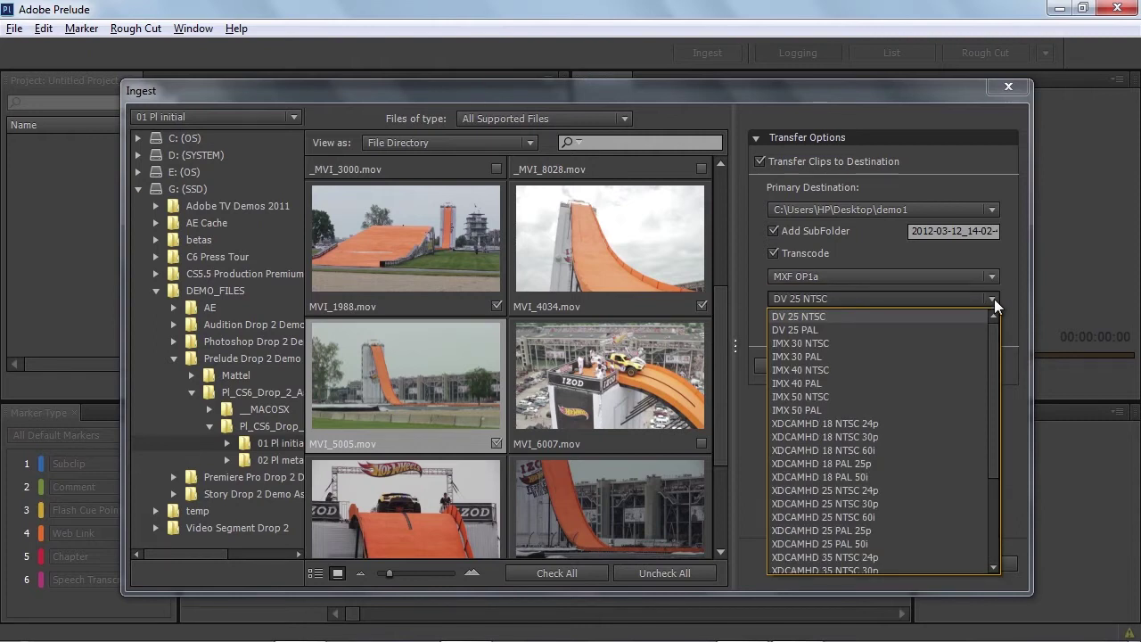
left_click(994, 299)
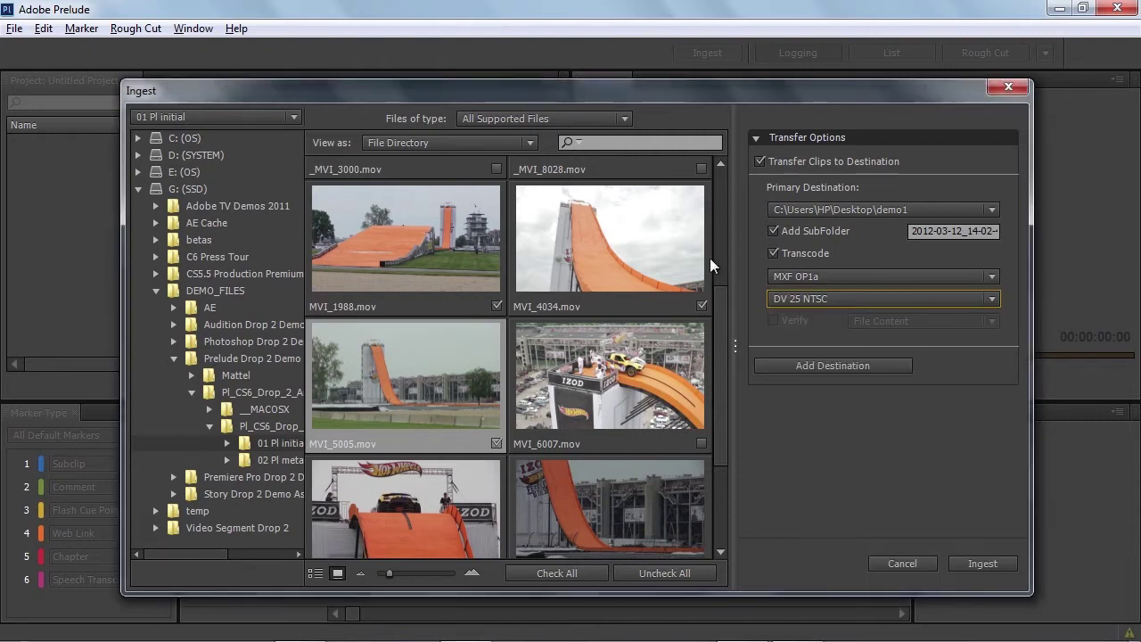
- Turn off Transcode and Verify, and set Primary Destination to C:\Users\HP\Desktop\AdobeTV
left_click(774, 252)
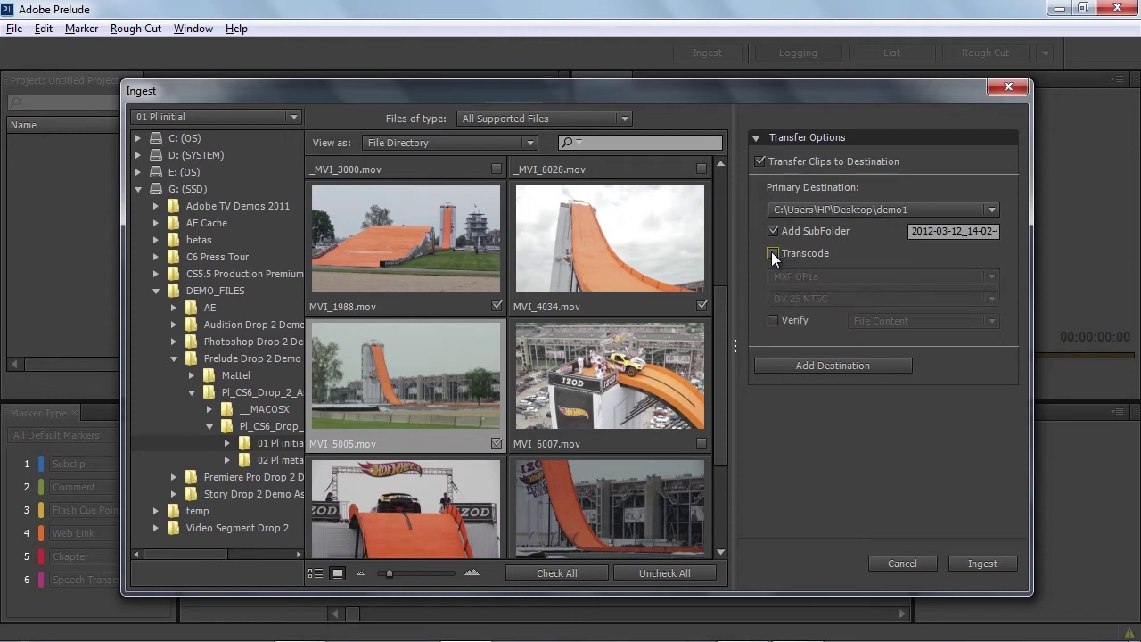
left_click(774, 321)
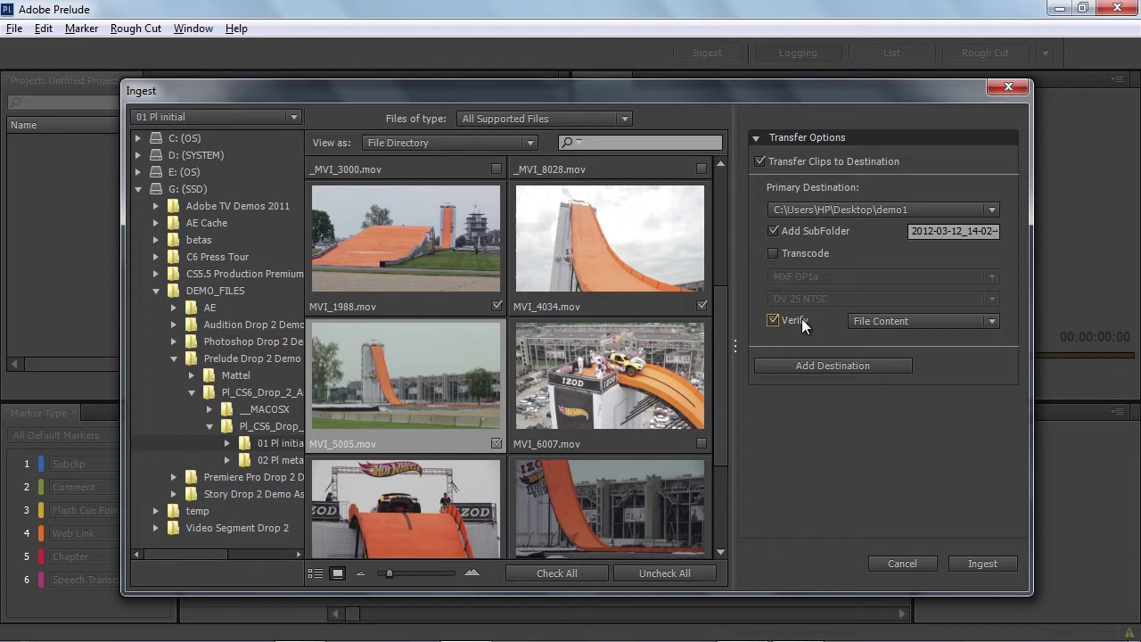
left_click(995, 319)
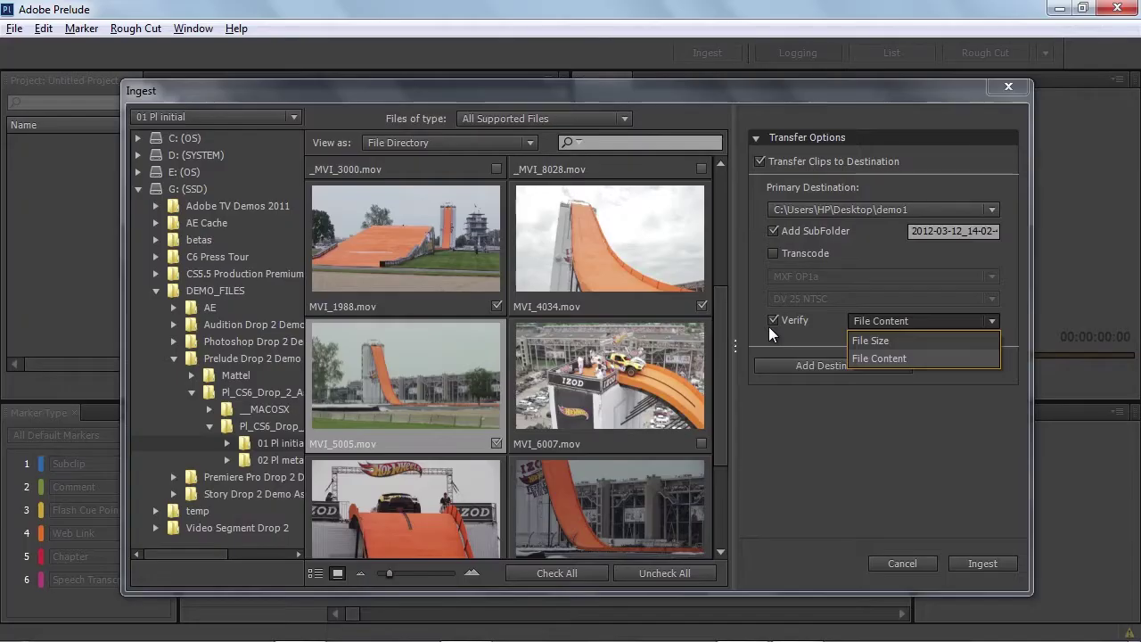
left_click(772, 321)
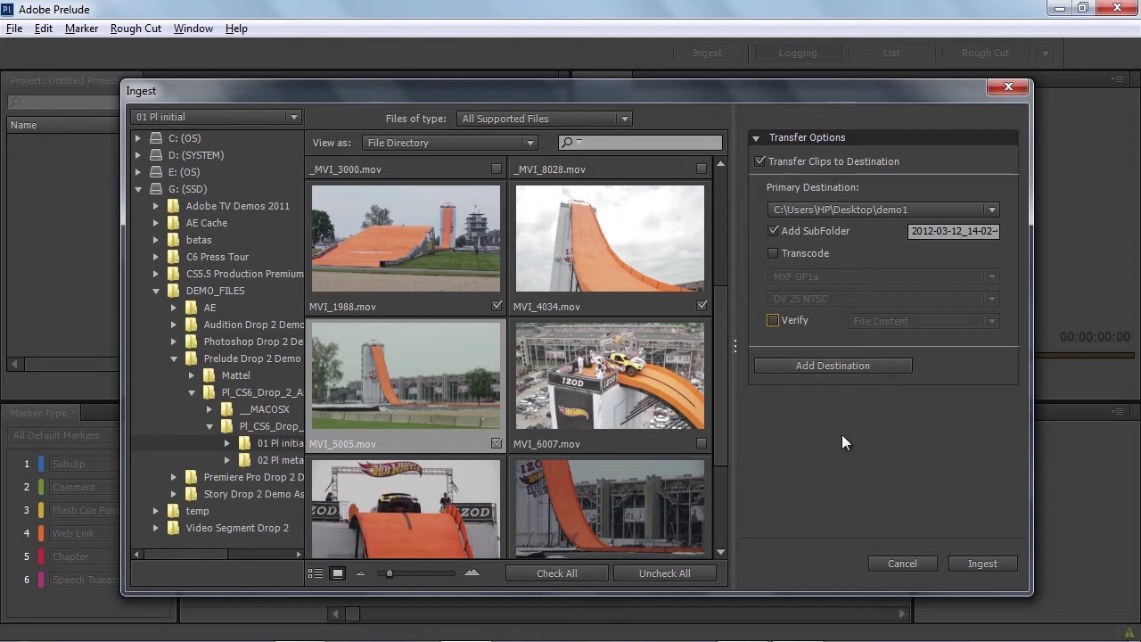
left_click(882, 209)
left_click(782, 287)
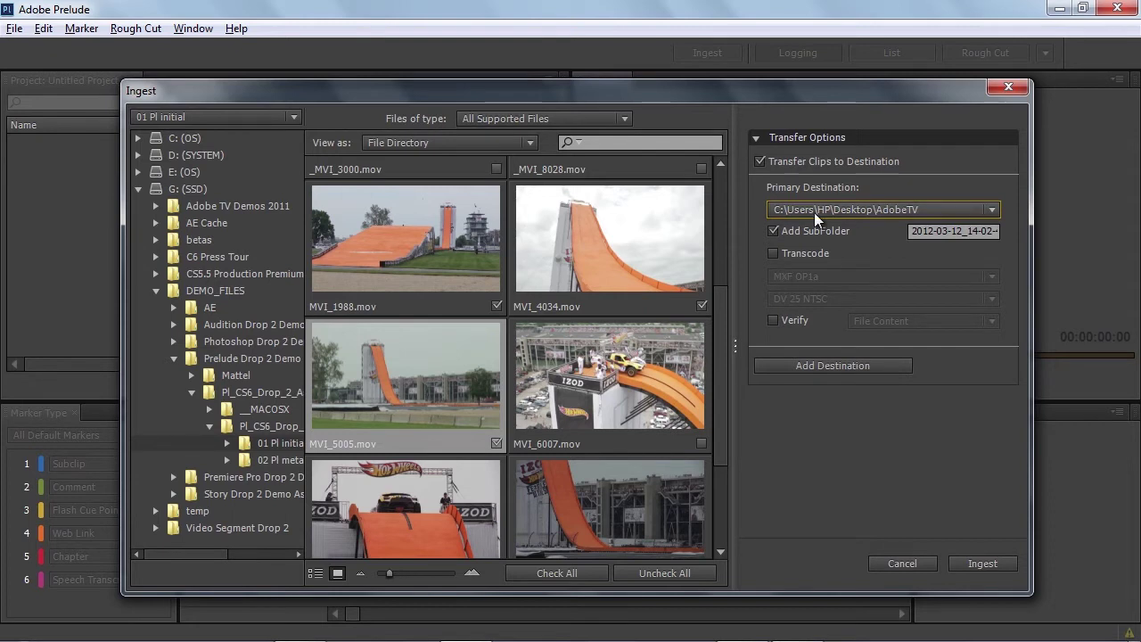
- Ingest the three checked clips and load MVI_4034 into the Monitor and Timeline
left_click(978, 560)
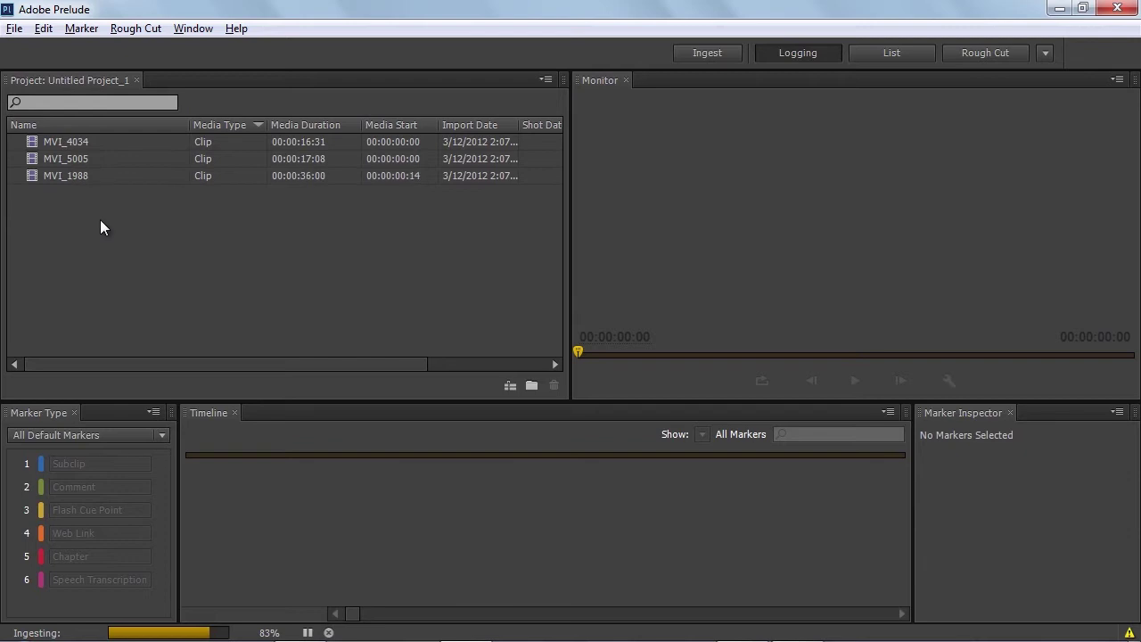
left_click(31, 142)
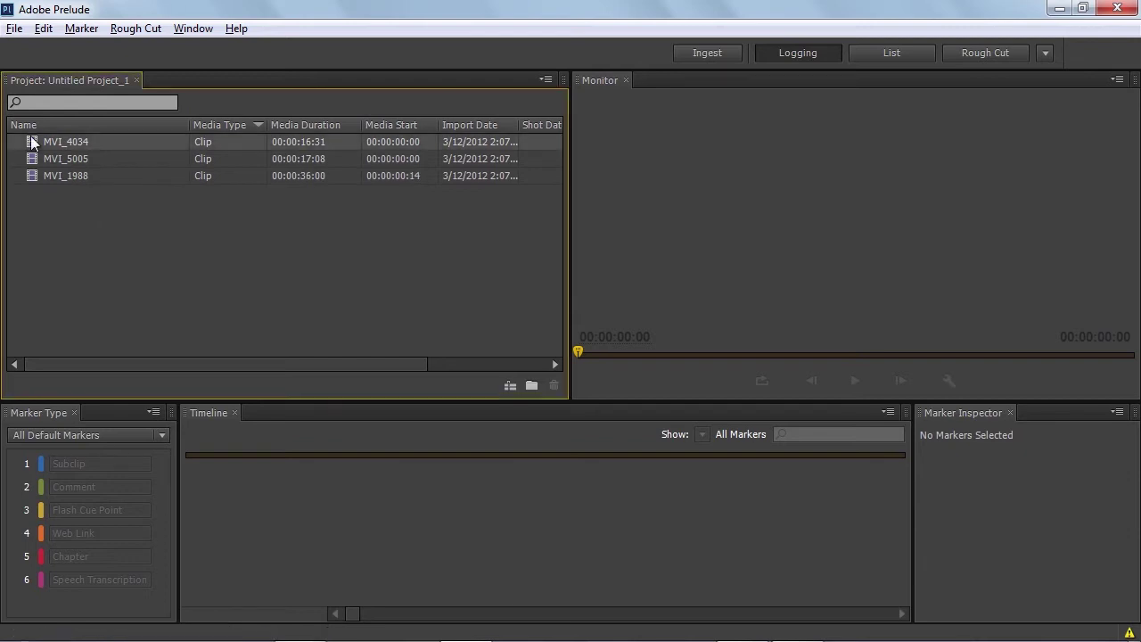
left_click(32, 143)
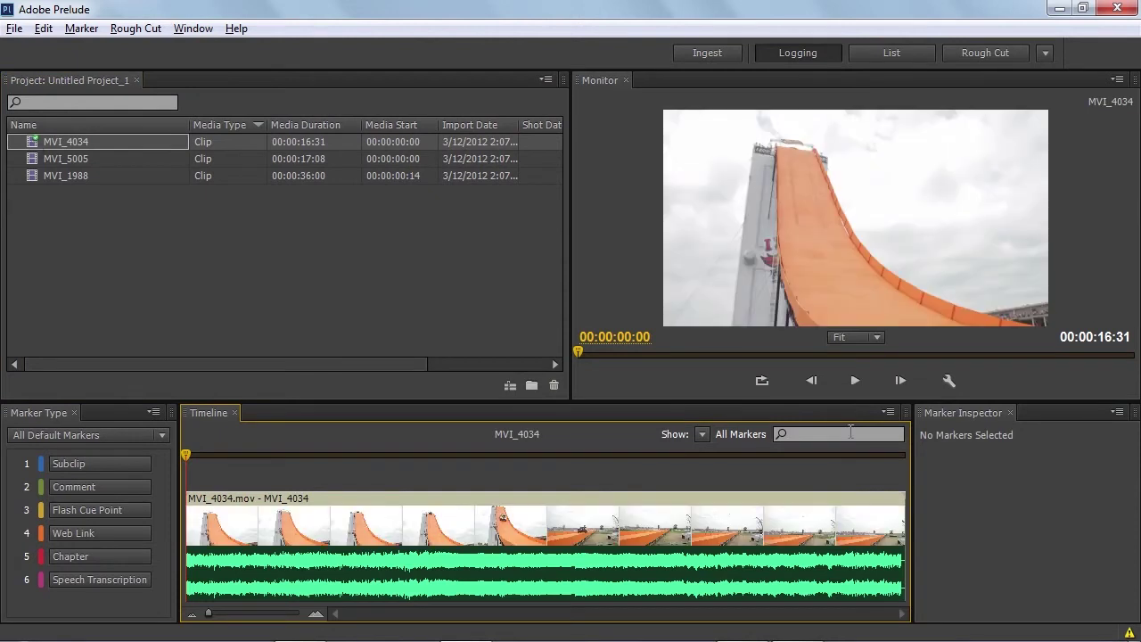
left_click(853, 383)
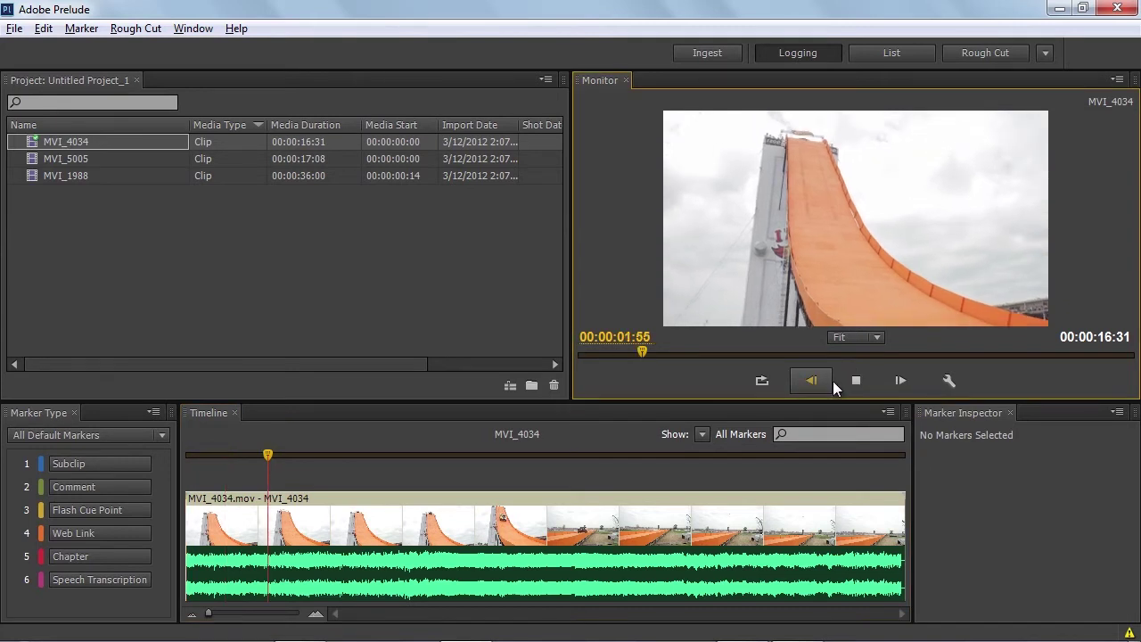
left_click_drag(673, 355, 882, 356)
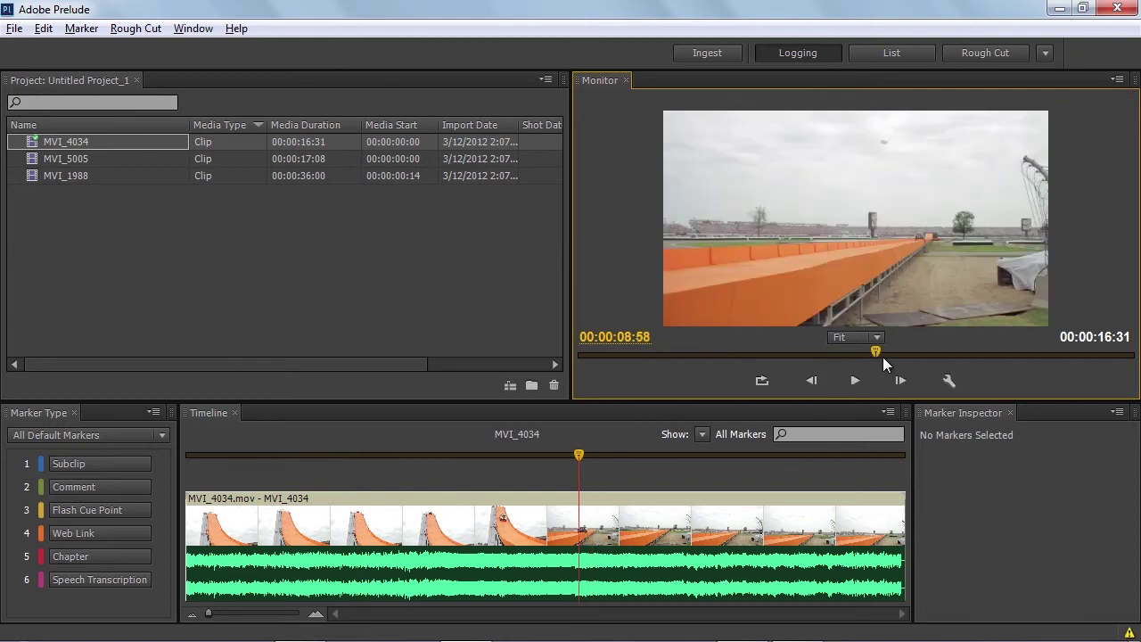
left_click(362, 457)
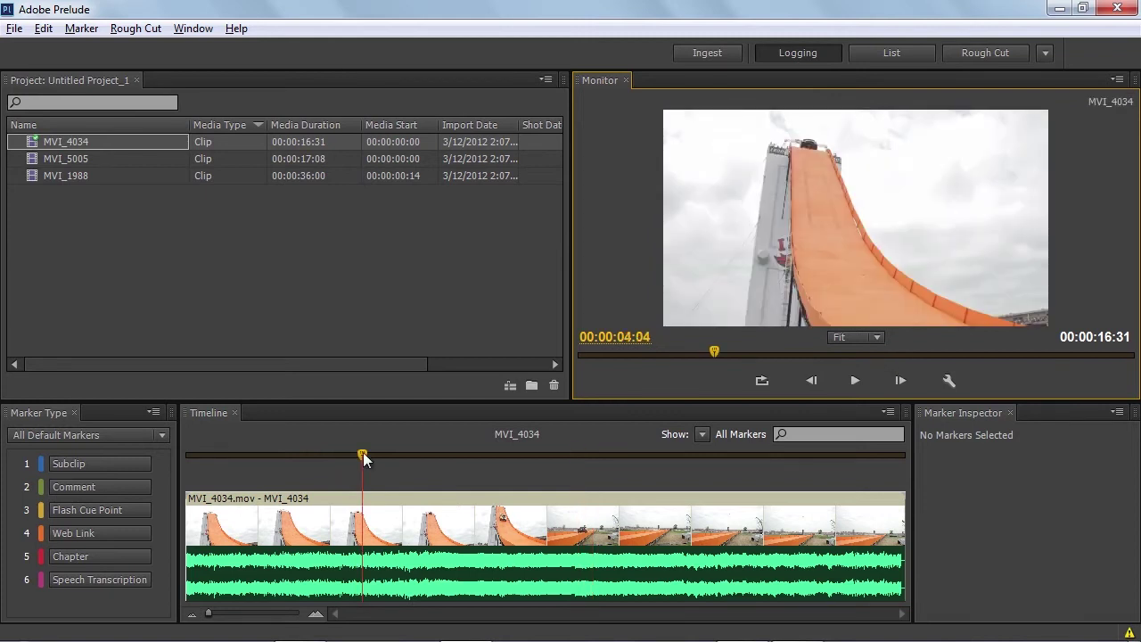
left_click_drag(362, 456, 221, 453)
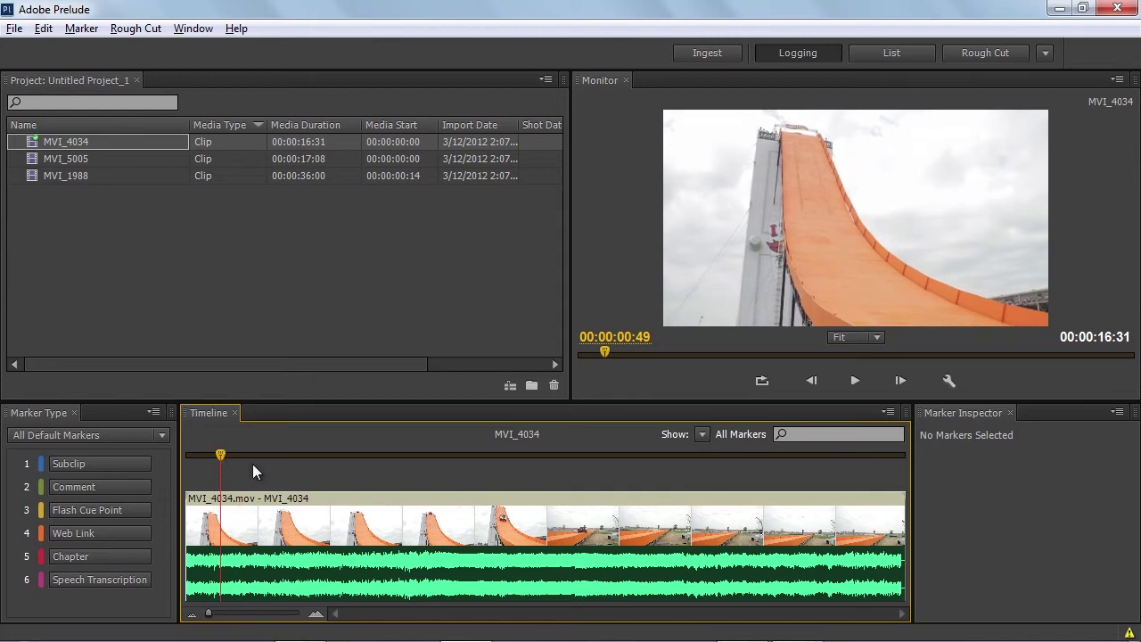
left_click(160, 471)
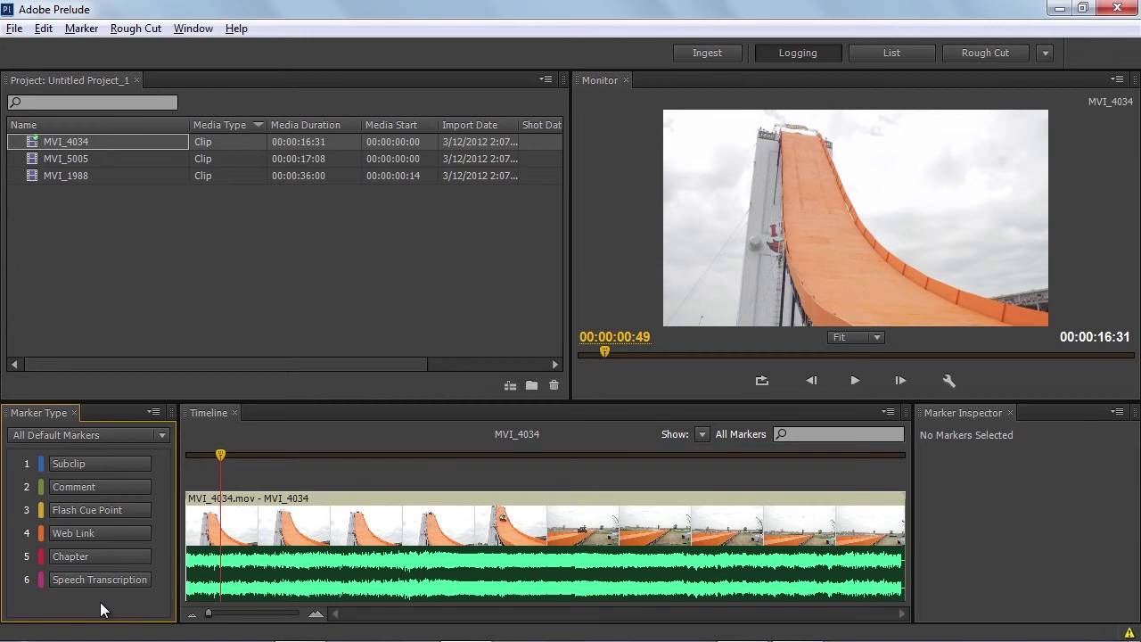
left_click(201, 458)
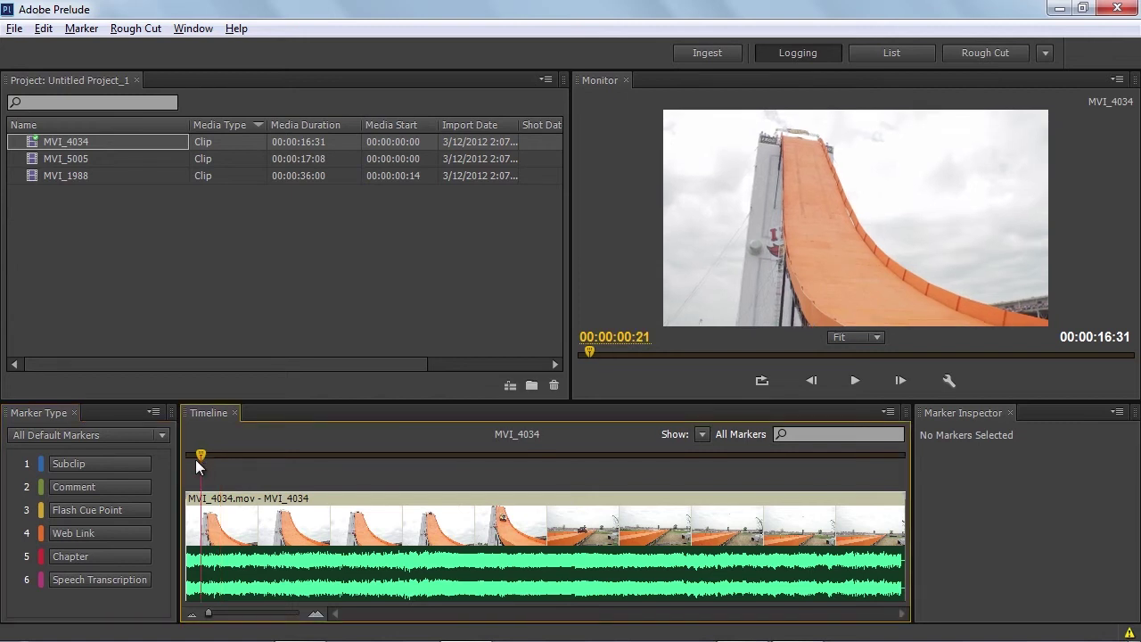
- Type 'Here come the car' as the comment description while the clip plays
key("space")
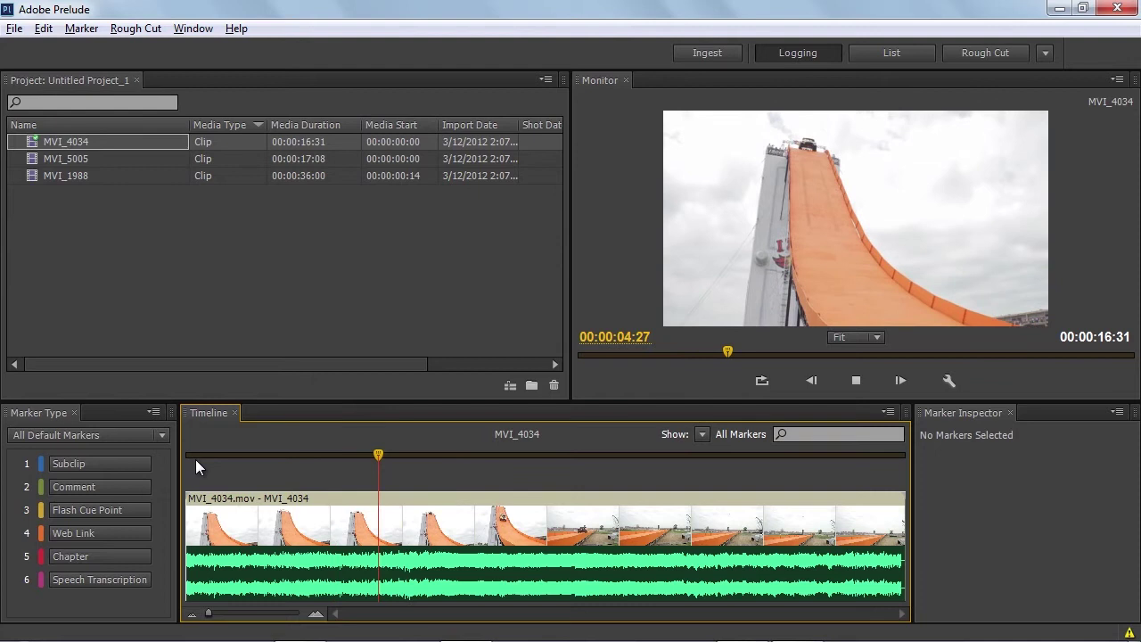
type("2Here ")
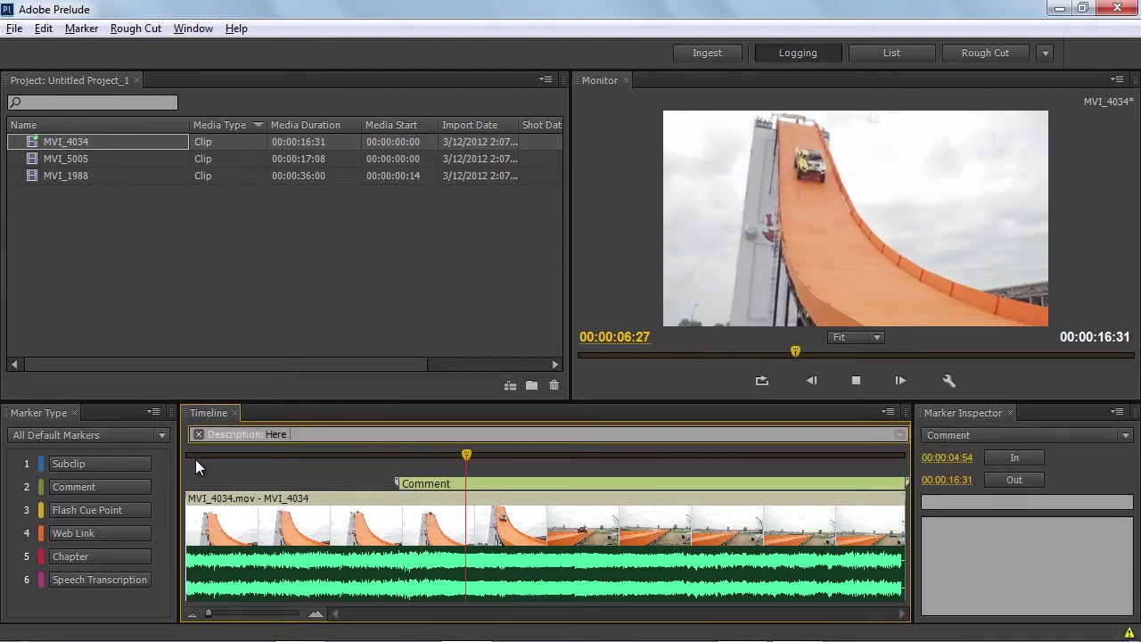
type("come the ")
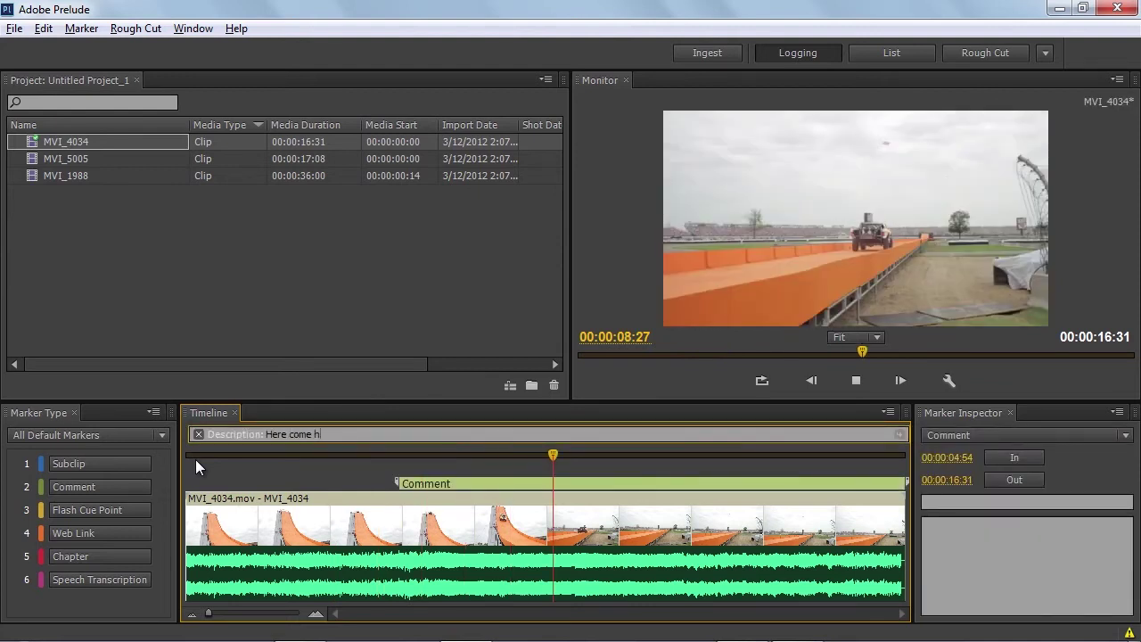
type("car")
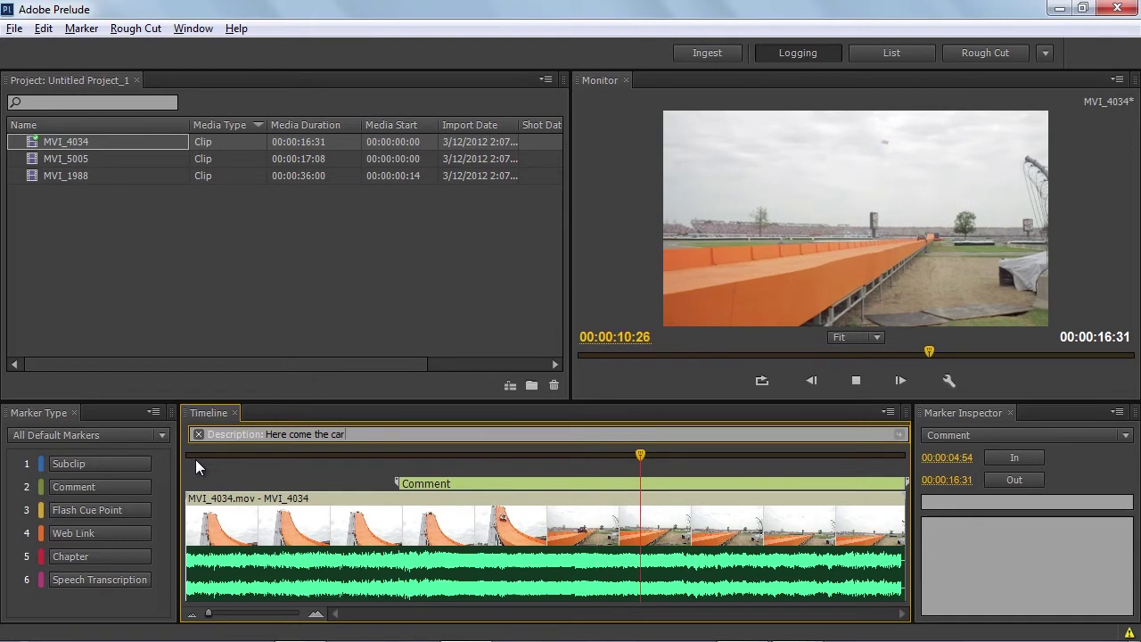
key("space")
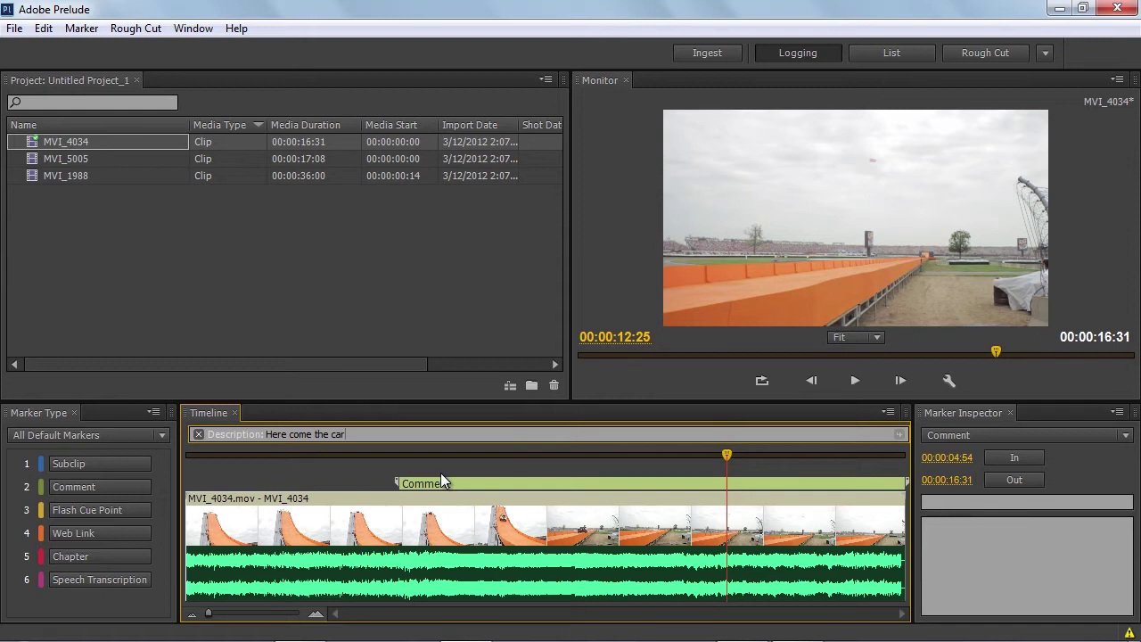
type("JKL")
key("BackSpace")
key("BackSpace")
key("BackSpace")
key("BackSpace")
- Complete the description as 'Here come the car. Complete control of the edit box.' and commit it
key("j")
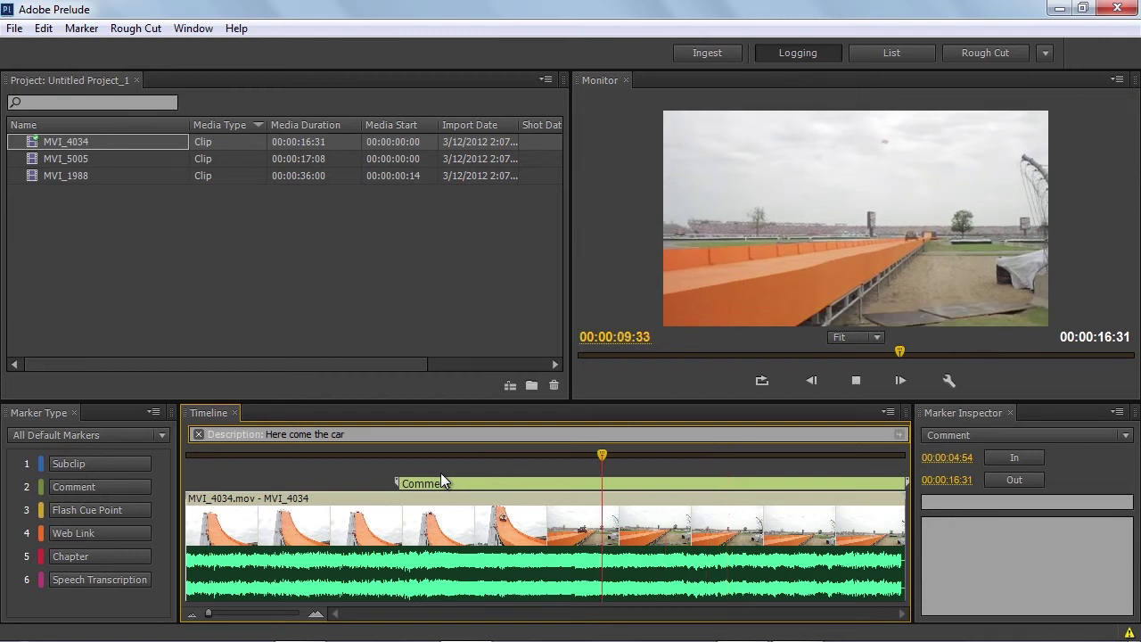
key("k")
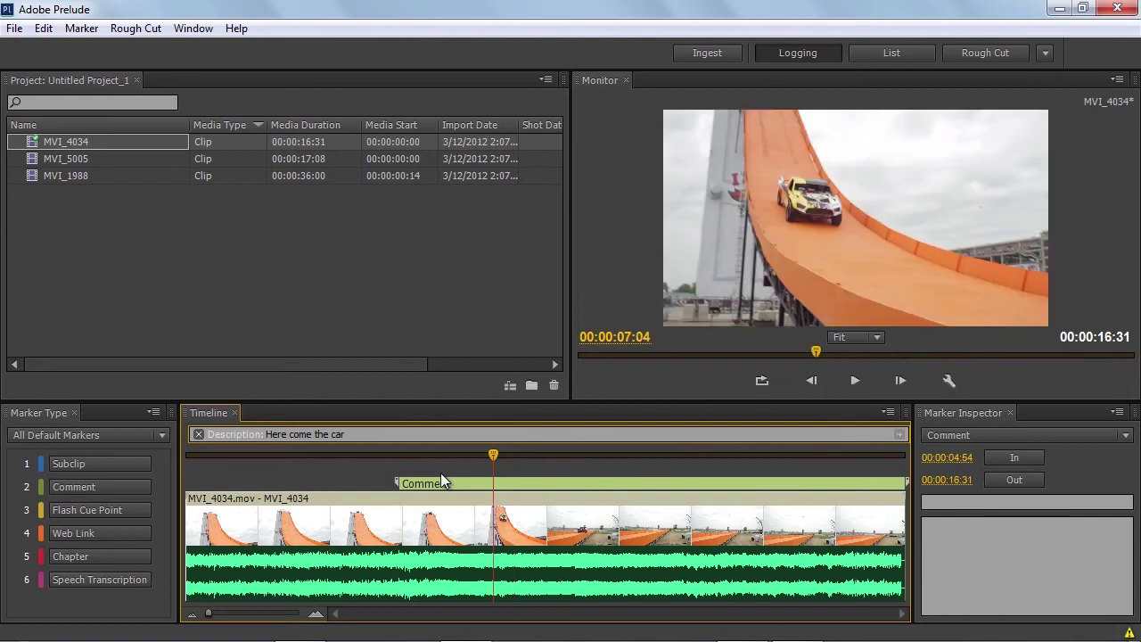
key("l")
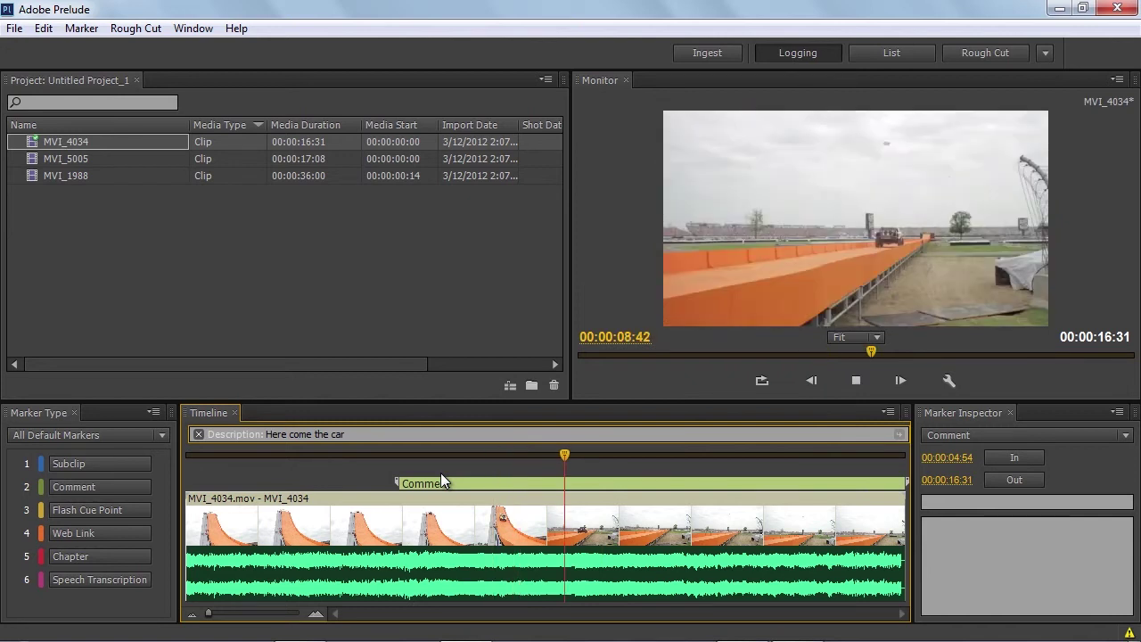
key("k")
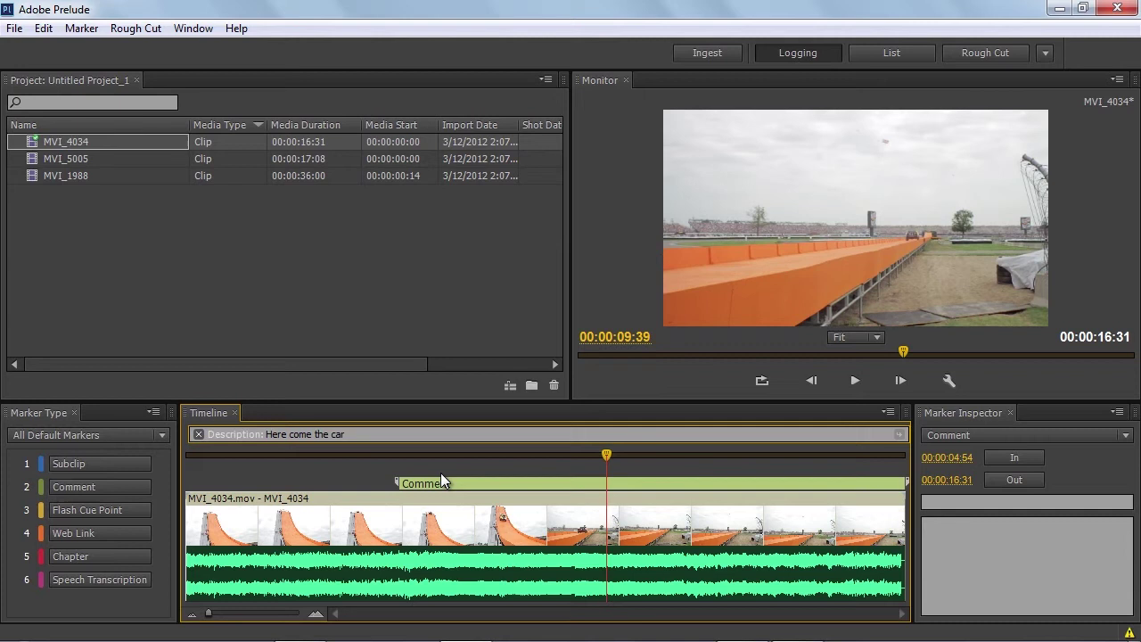
key("j")
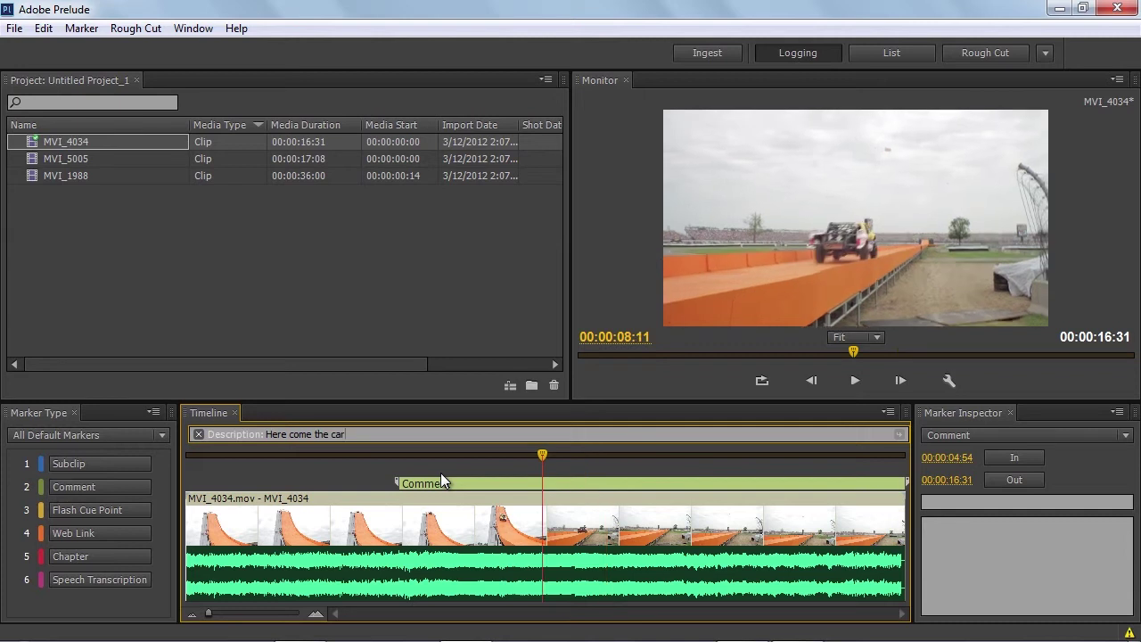
type(". Complete control of th edi")
key("BackSpace")
key("BackSpace")
key("BackSpace")
type("edit box.")
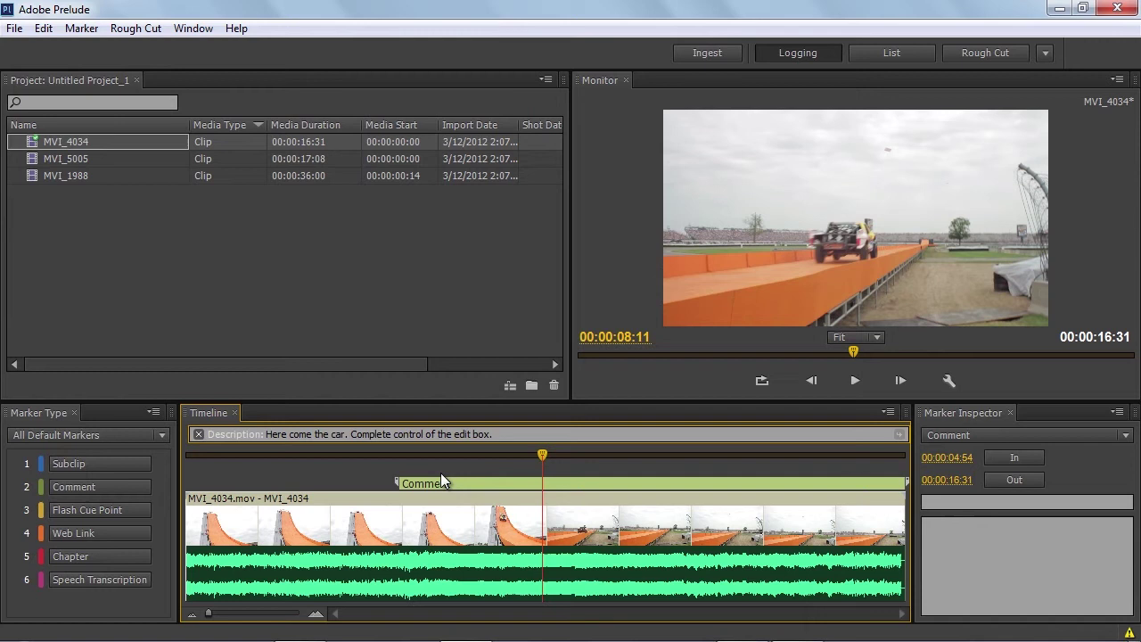
key("Return")
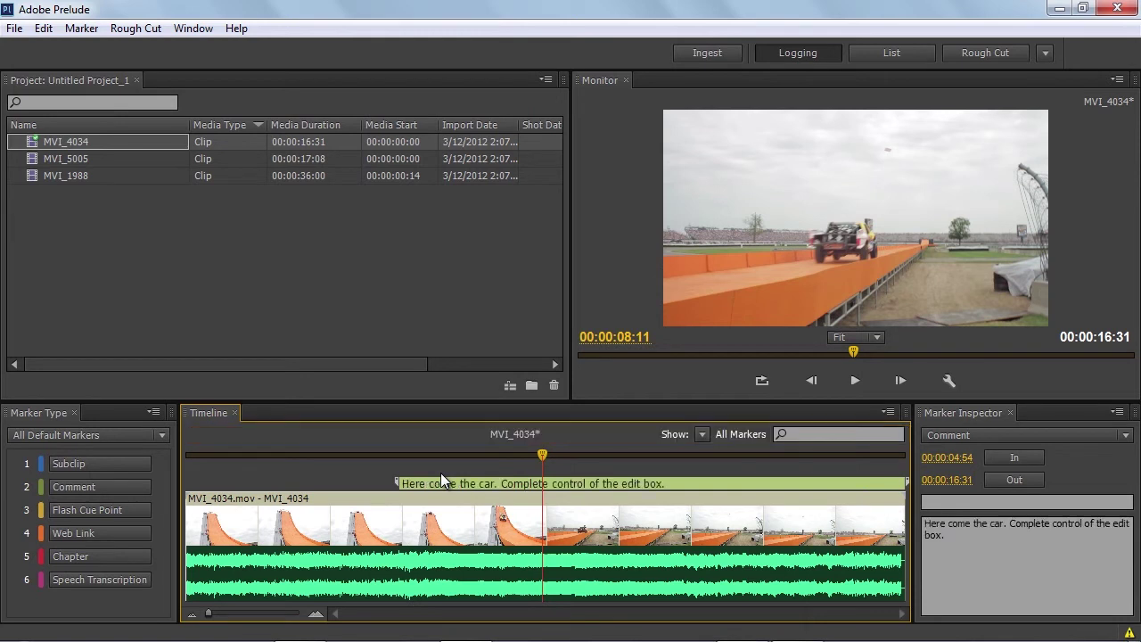
- End the comment marker at 00:00:11:23
key("space")
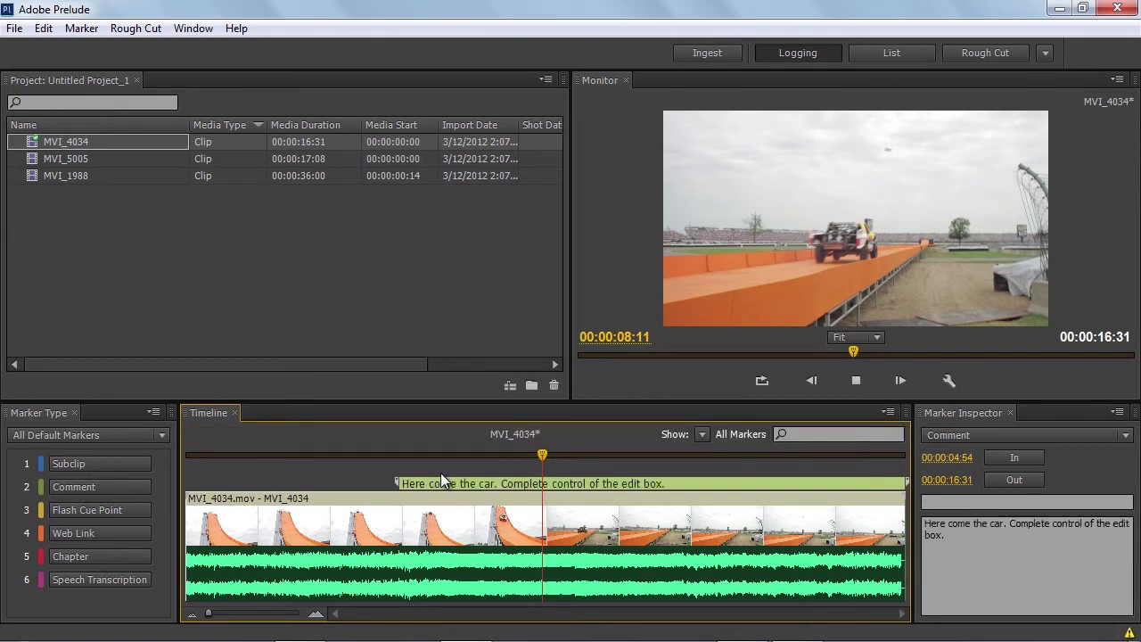
key("space")
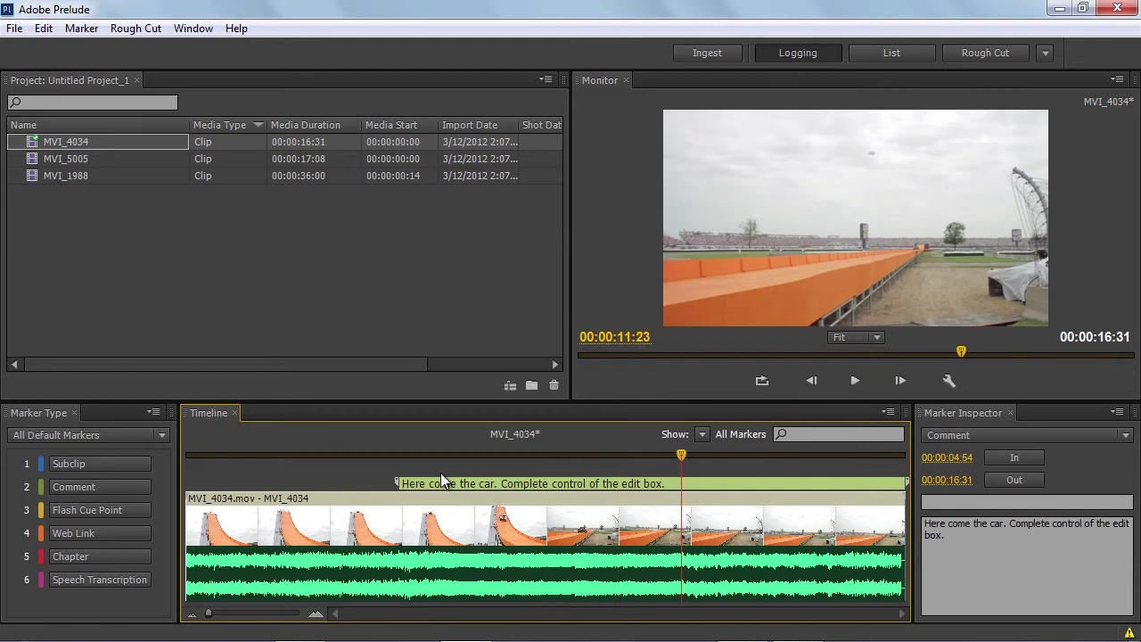
key("o")
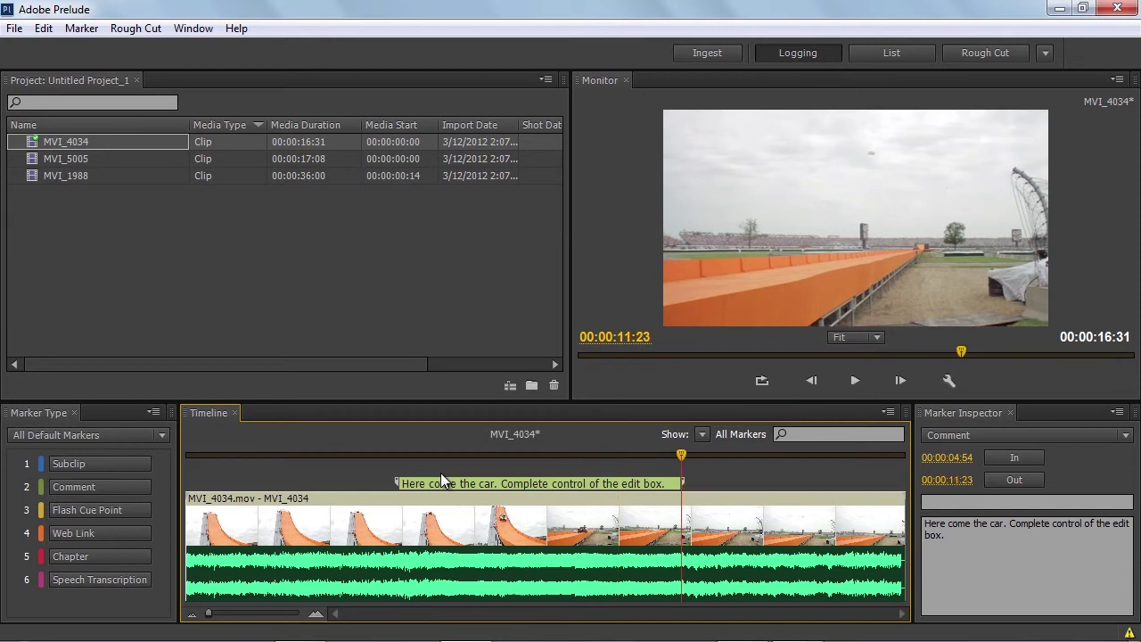
key("space")
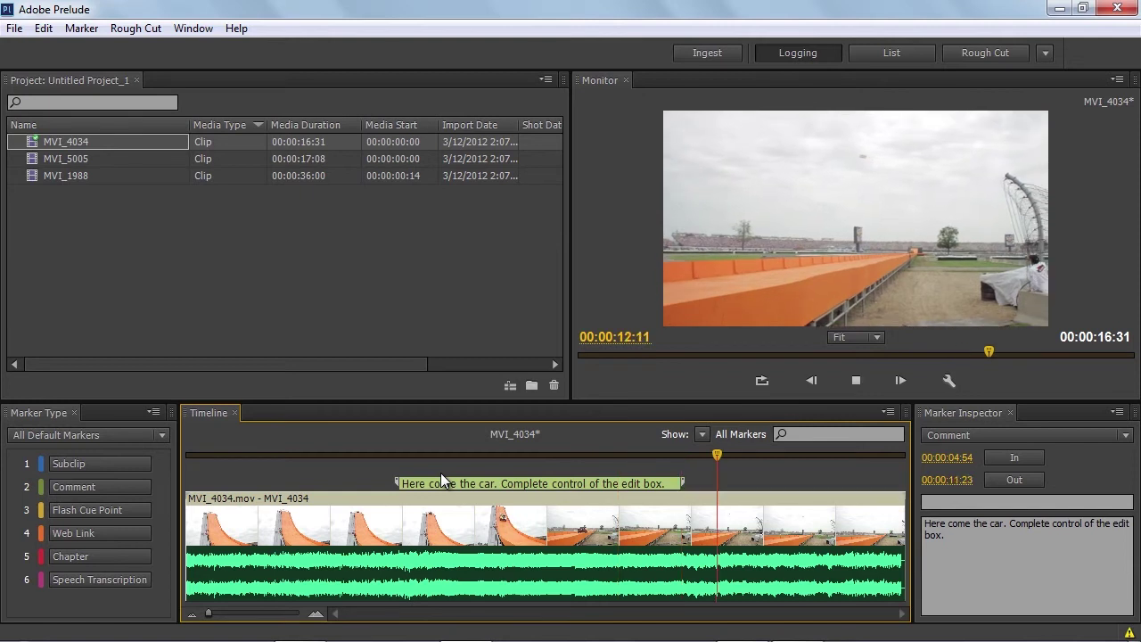
- Drag the comment marker's edges and body so it spans 00:00:05:16 to 00:00:12:19
key("space")
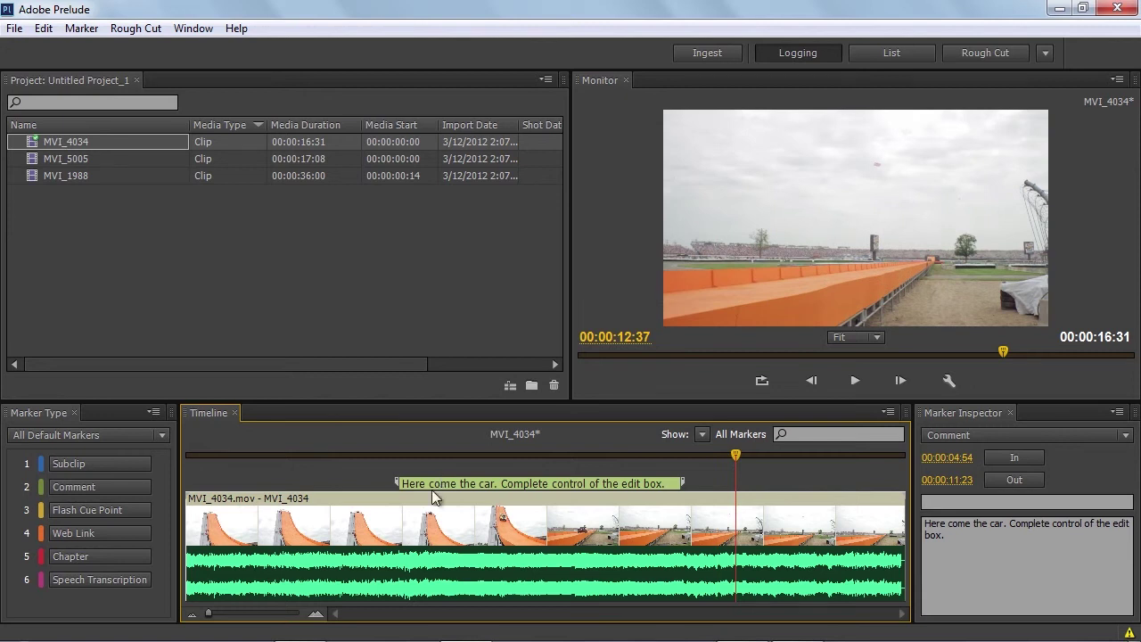
left_click(432, 490)
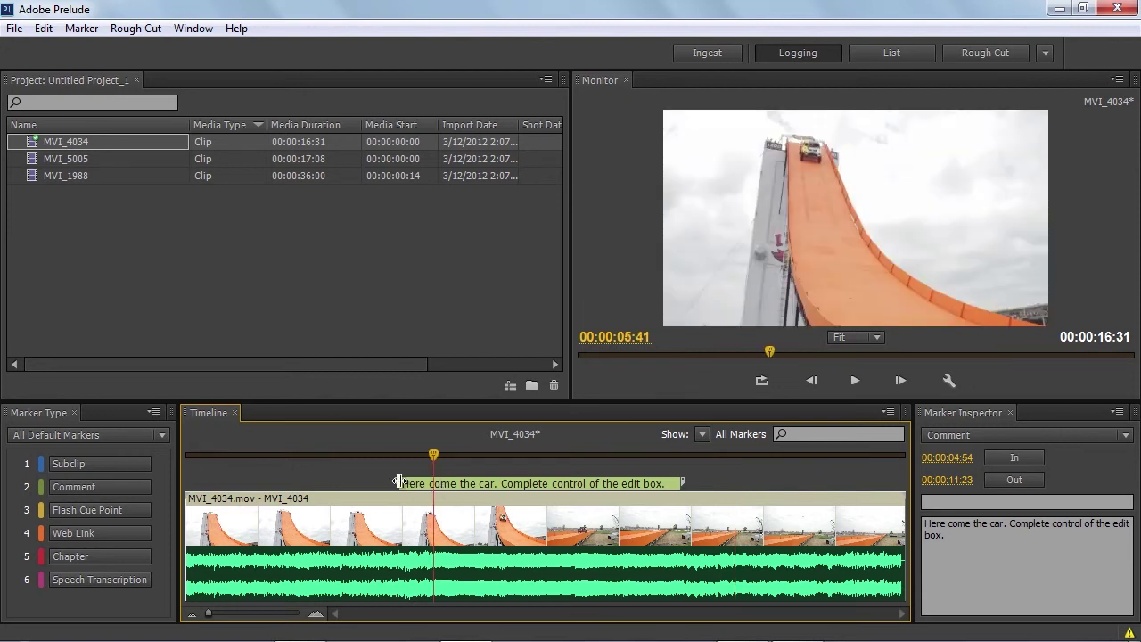
left_click(399, 482)
left_click_drag(398, 482, 384, 481)
left_click_drag(683, 482, 698, 483)
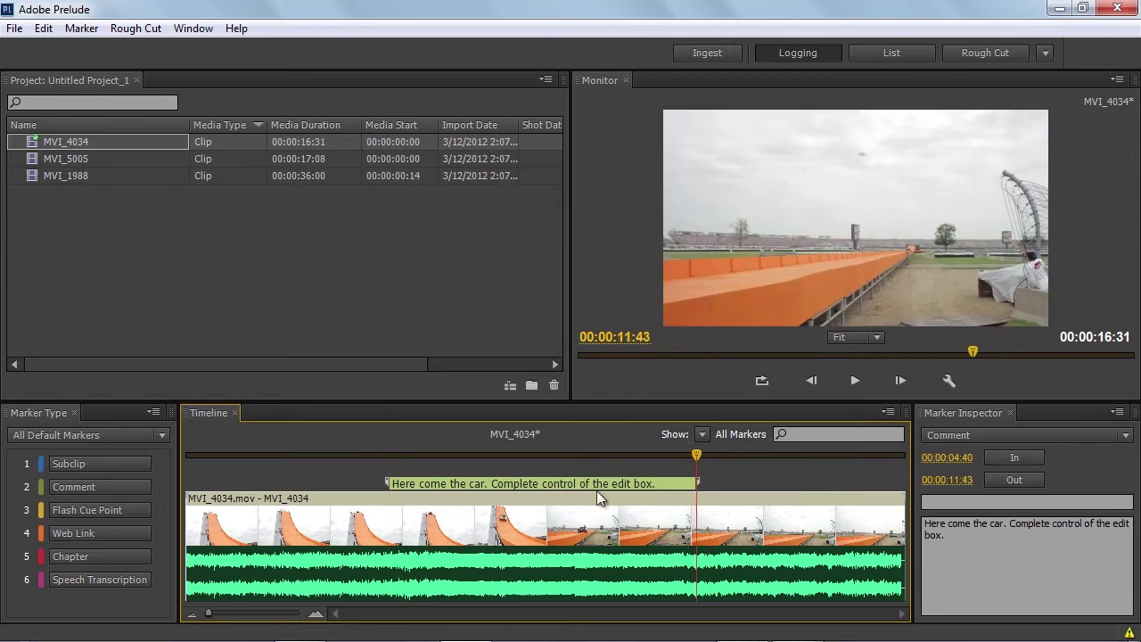
left_click(596, 483)
mouse_move(596, 483)
left_mouse_down()
mouse_move(519, 487)
mouse_move(632, 495)
mouse_move(621, 493)
left_mouse_up()
- Scrub the playhead back to about 00:00:03:36, where the car is at the ramp top
left_click(493, 464)
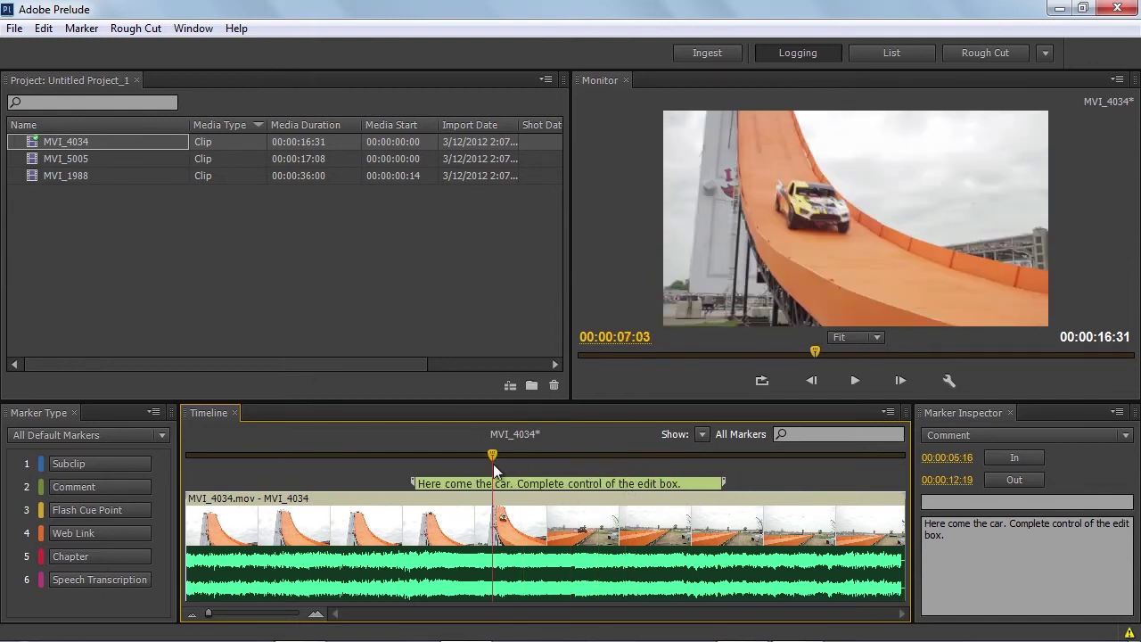
left_click_drag(493, 464, 384, 466)
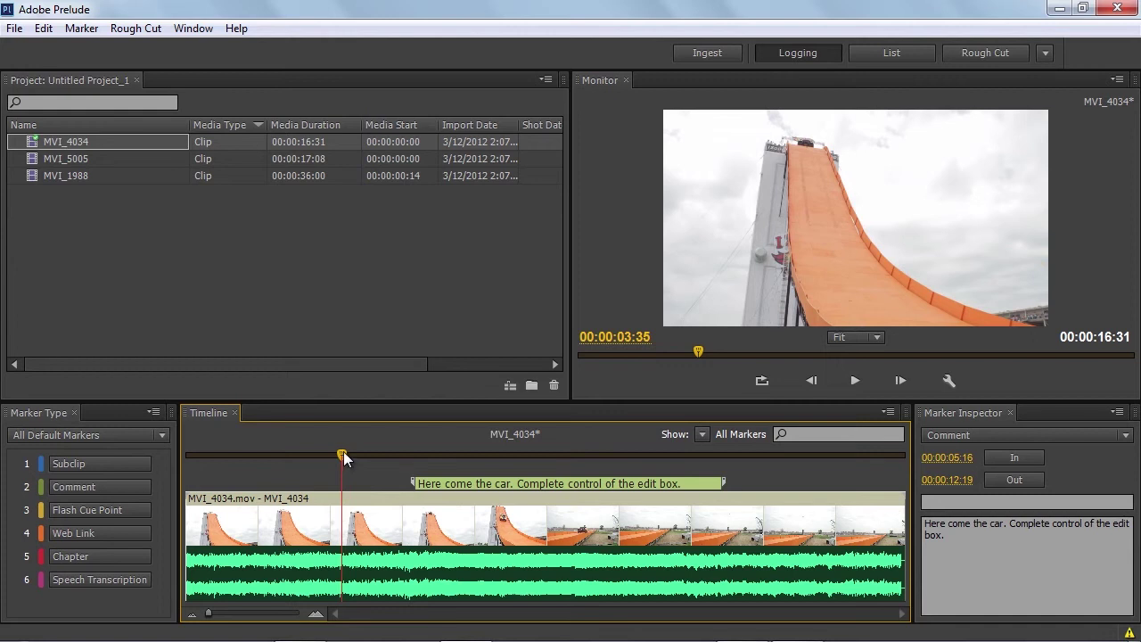
mouse_move(343, 452)
left_mouse_down()
mouse_move(301, 455)
mouse_move(343, 446)
left_mouse_up()
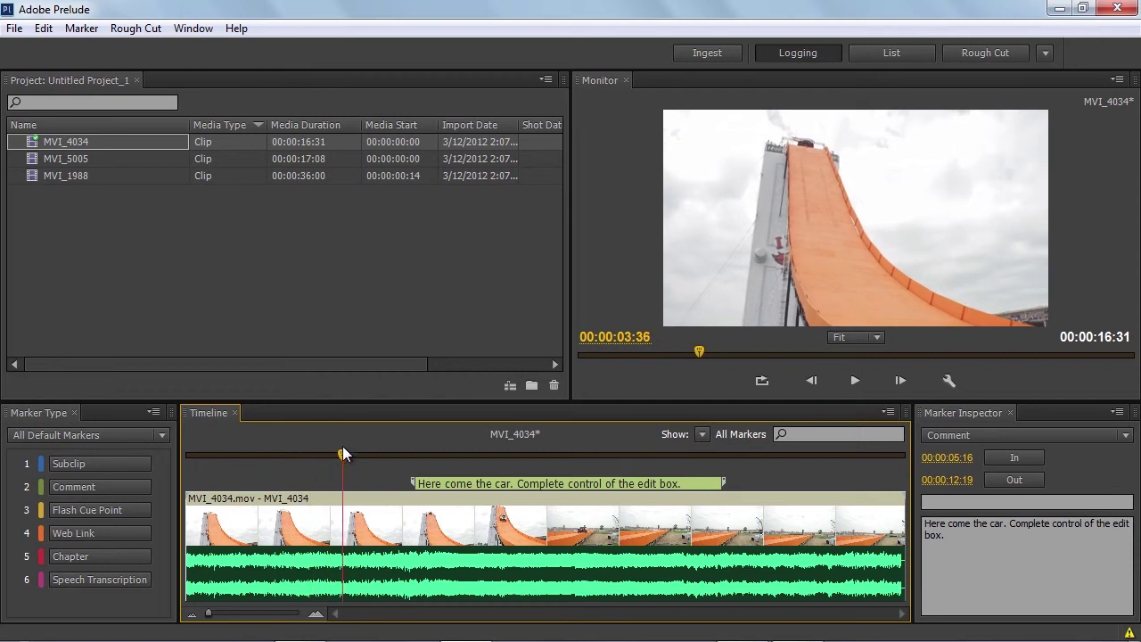
- Start a subclip named 'Top of ramp' with description 'This is when the car is at the top'
left_click(93, 463)
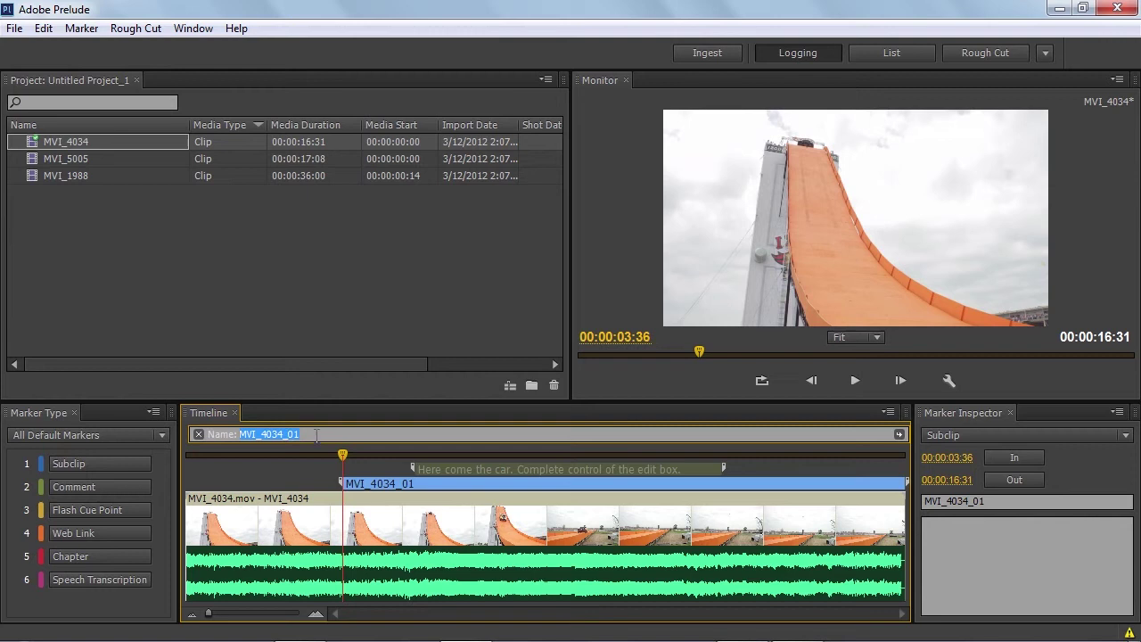
type("Top of ramp")
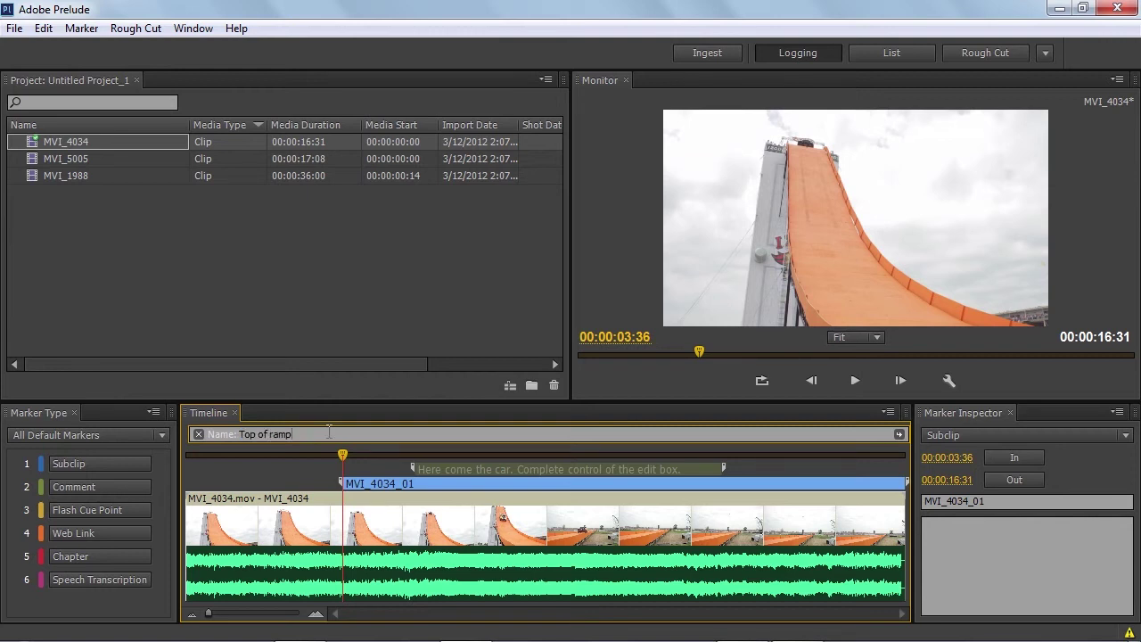
key("Tab")
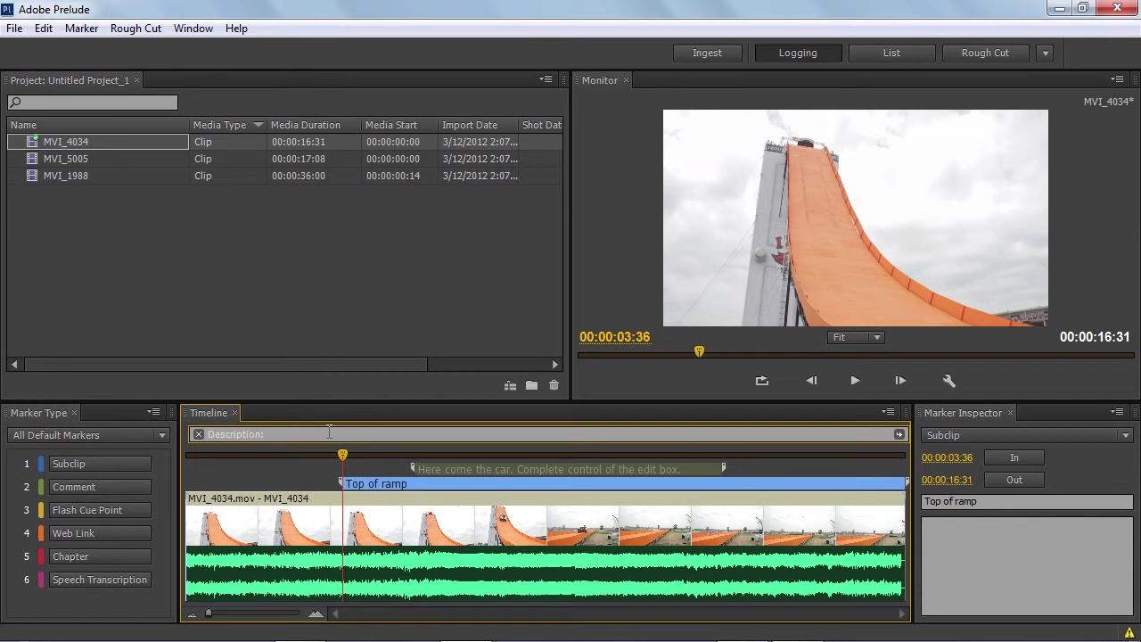
type("This is when the car is at the top")
key("Return")
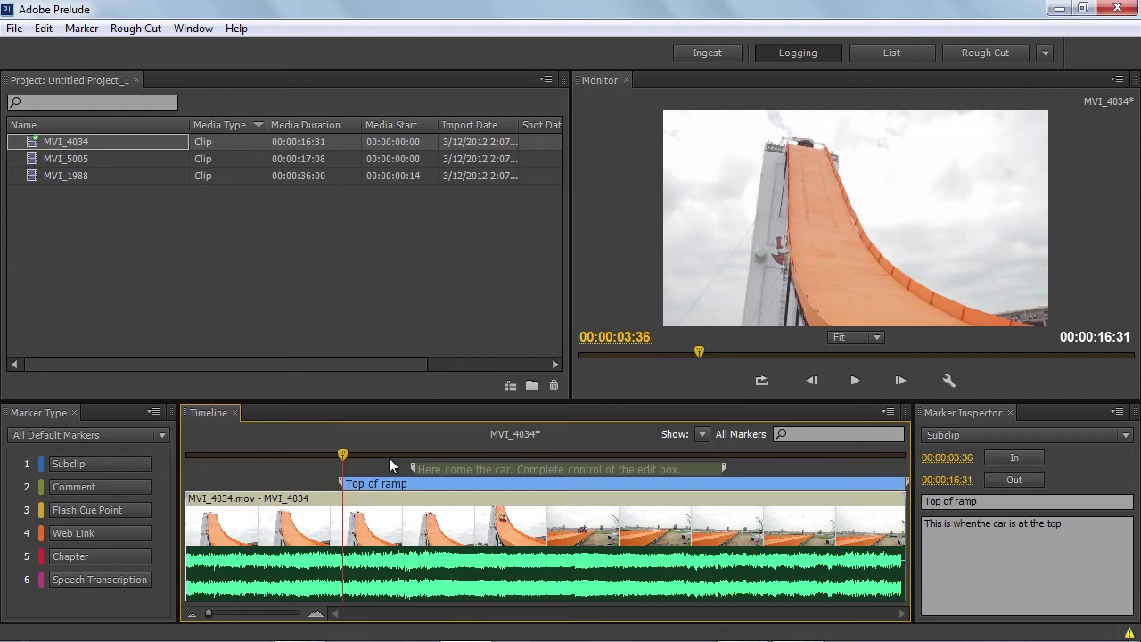
- End the subclip at 00:00:08:01, trim the comment marker, and save to create it
left_click_drag(389, 457, 534, 454)
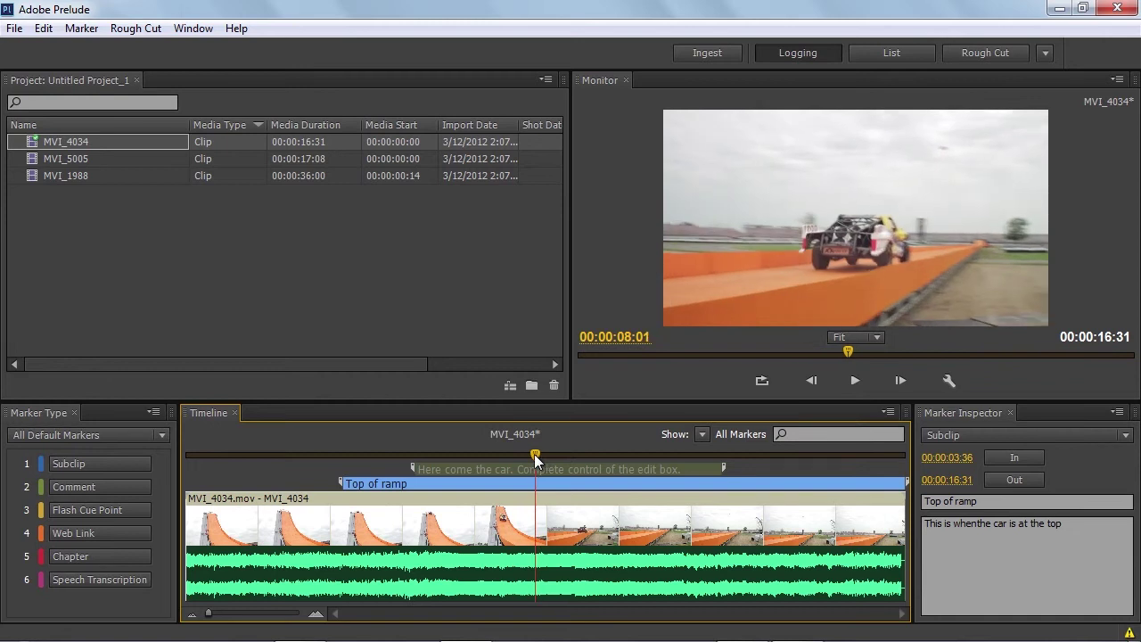
key("o")
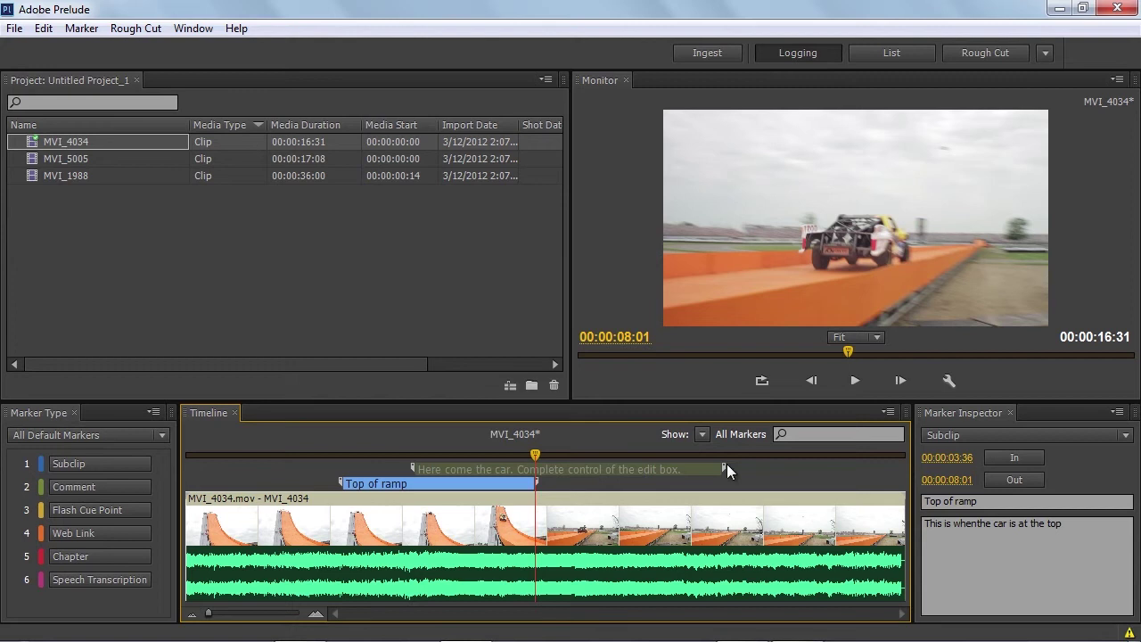
mouse_move(725, 467)
left_mouse_down()
mouse_move(527, 480)
mouse_move(490, 471)
mouse_move(517, 471)
left_mouse_up()
left_click(550, 477)
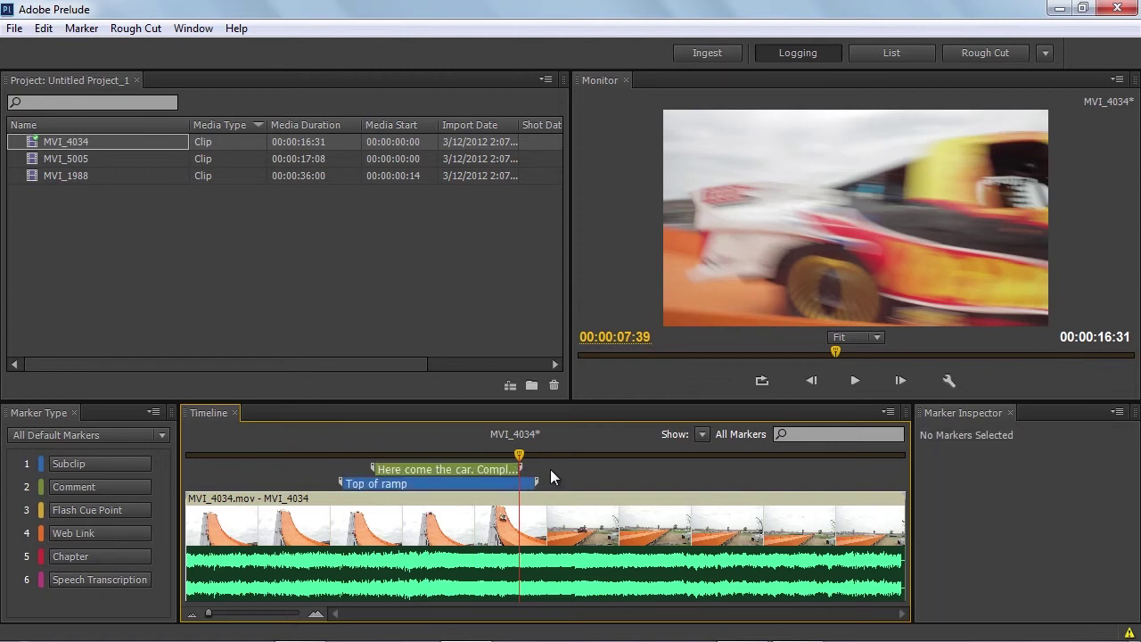
key("ctrl+s")
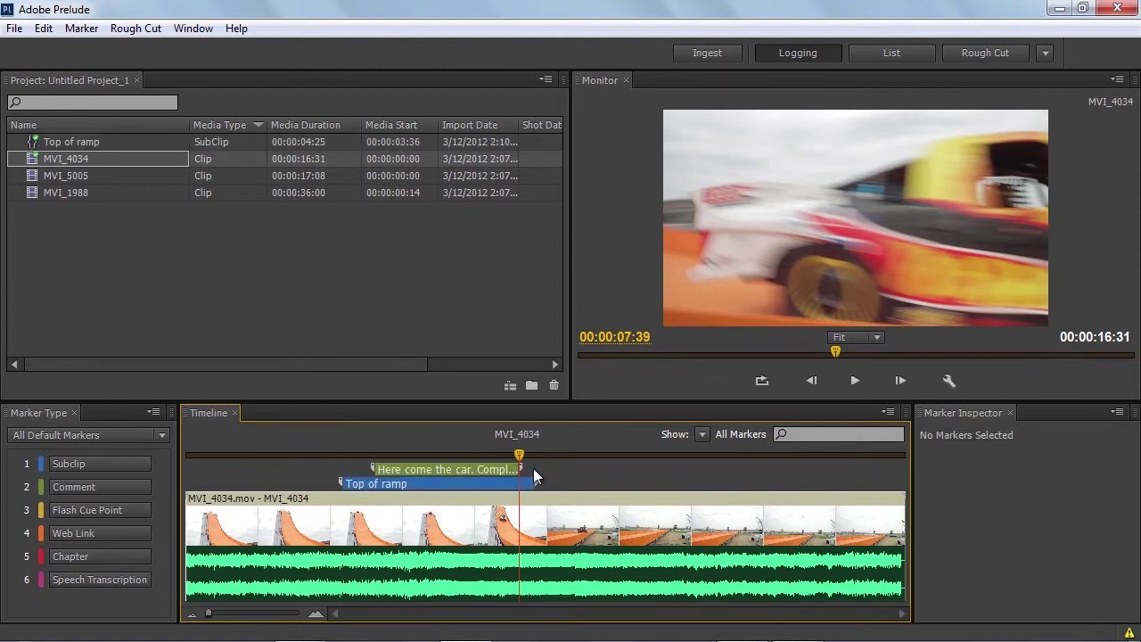
- Open MVI_5005 and start a subclip named 'Car at bottom of ramp' at 00:00:06:01
left_click(31, 177)
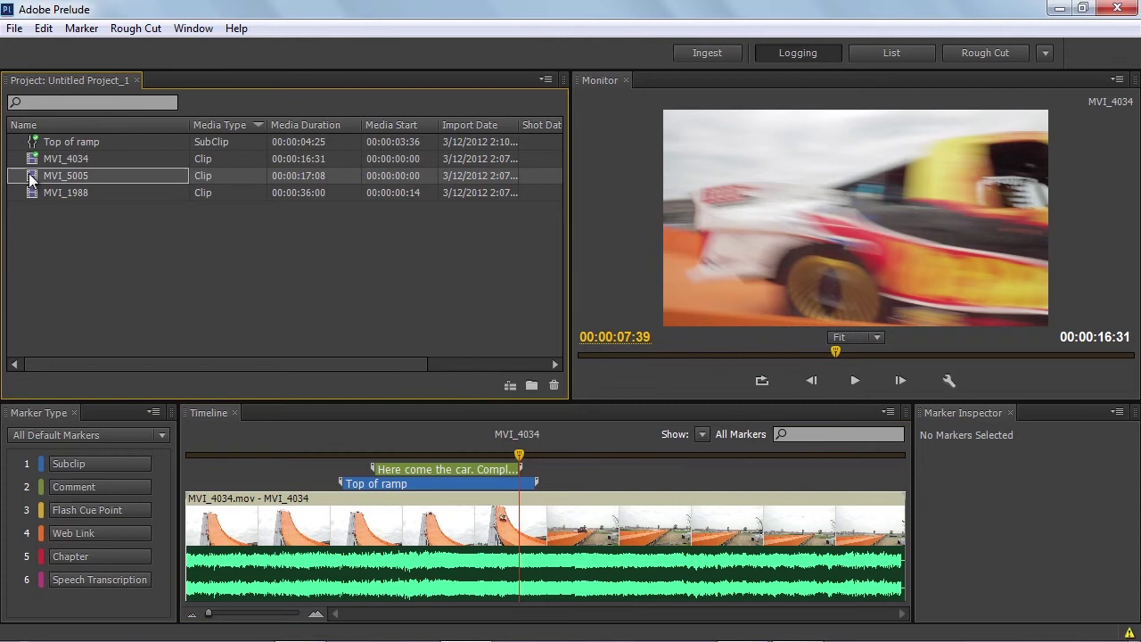
double_click(31, 178)
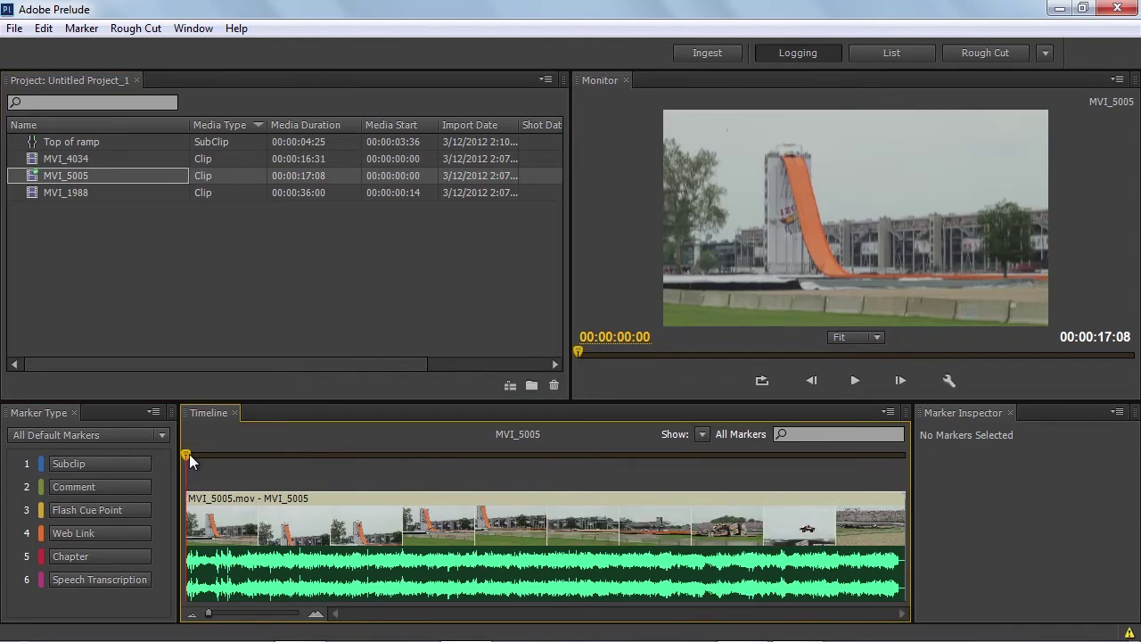
left_click_drag(187, 457, 438, 464)
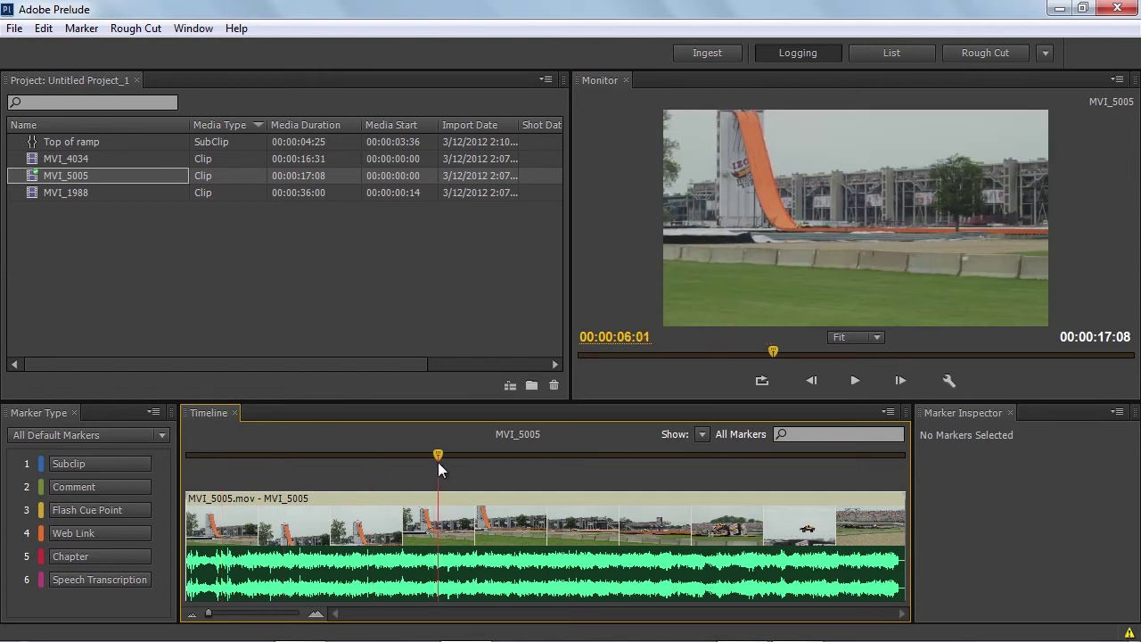
key("1")
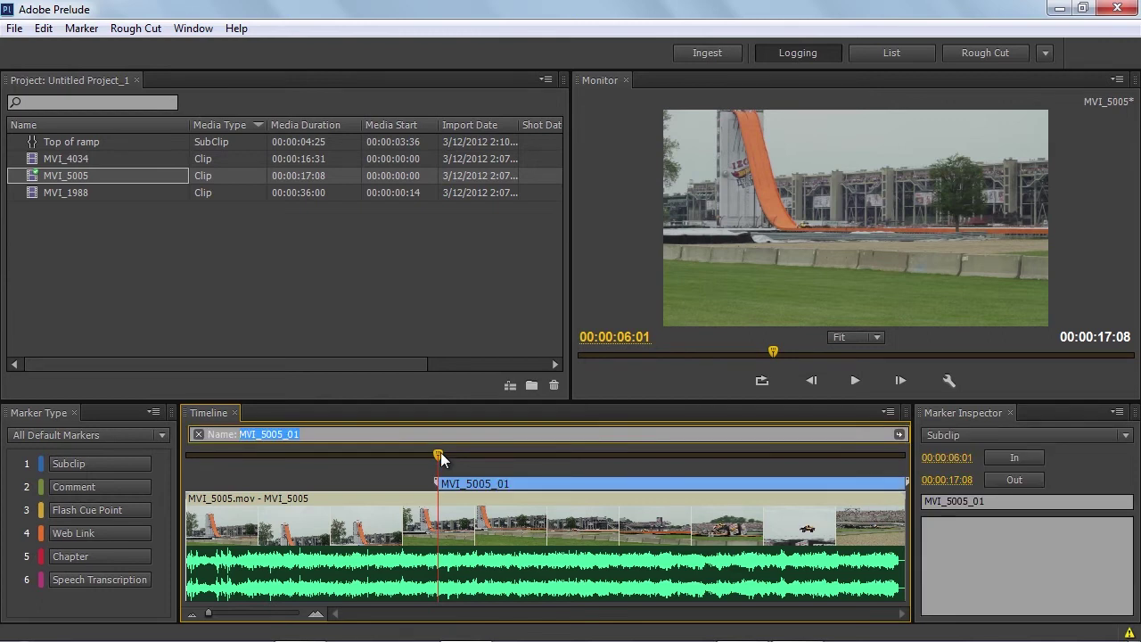
type("Car at bottom of ramp")
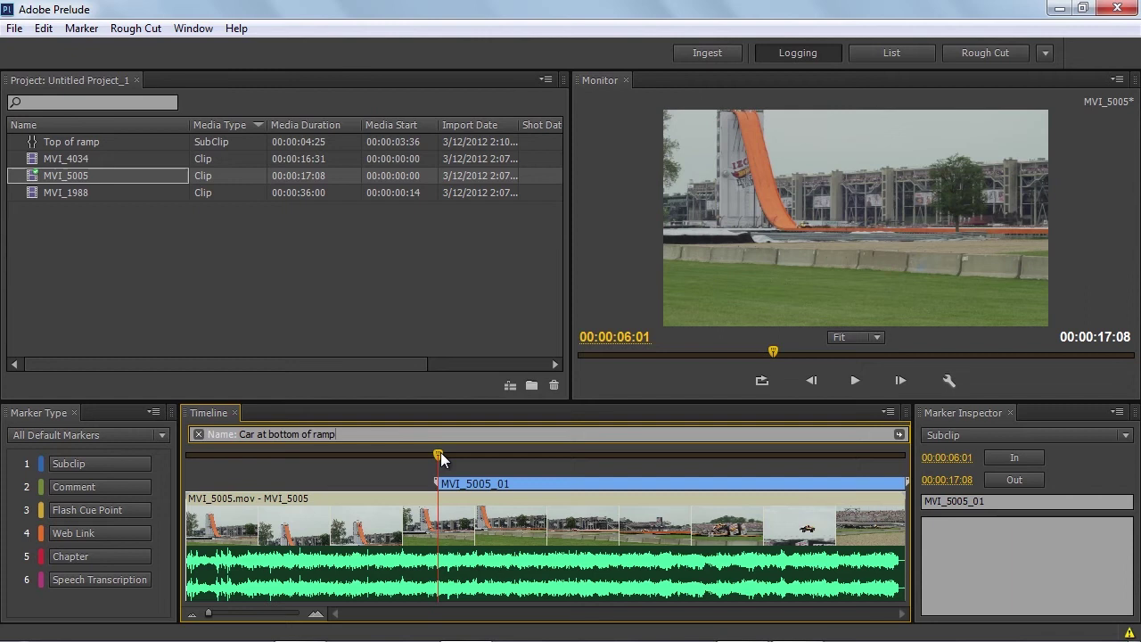
left_click(446, 456)
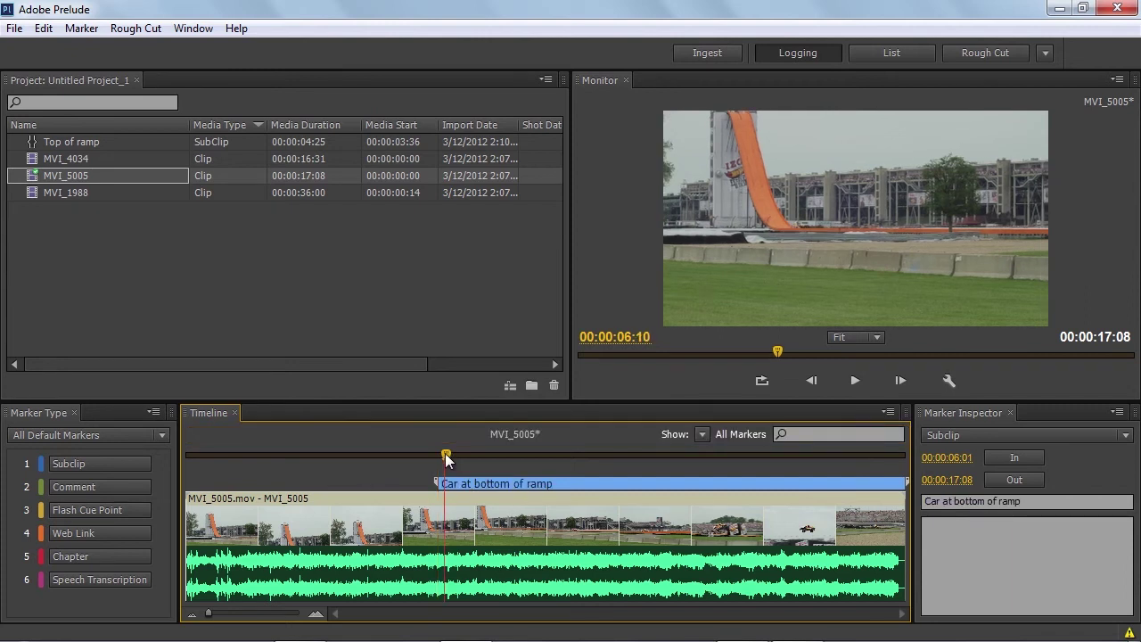
- Add the comment 'This is whenthe car makes the jump' over the jump and save the clip
left_click_drag(446, 458, 776, 477)
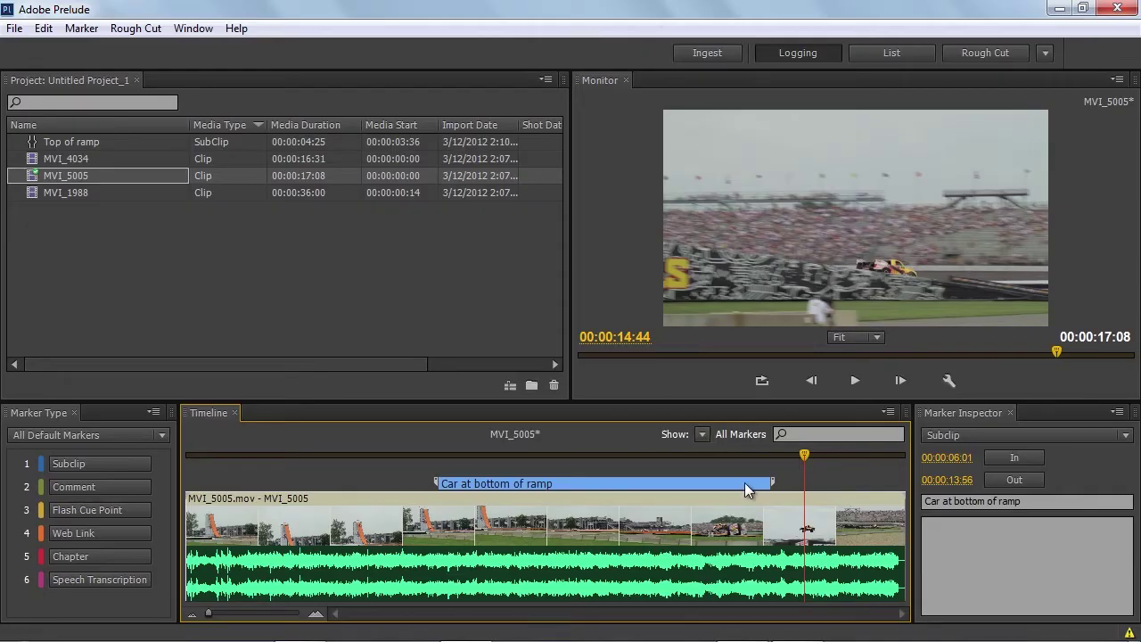
left_click_drag(803, 452, 453, 462)
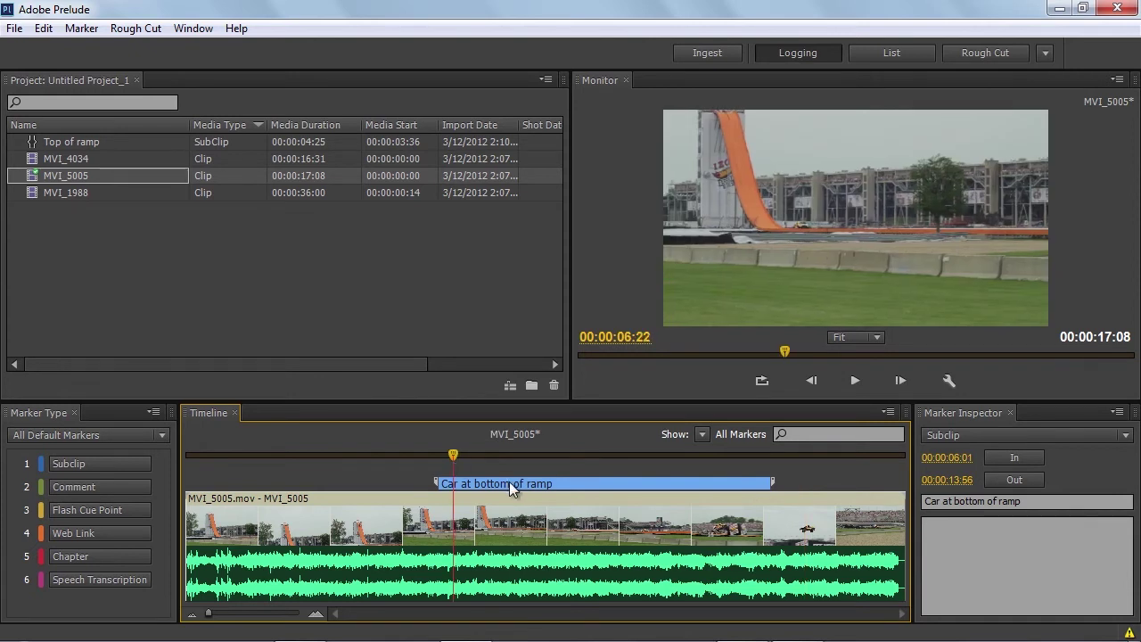
type("2This is whenthe c")
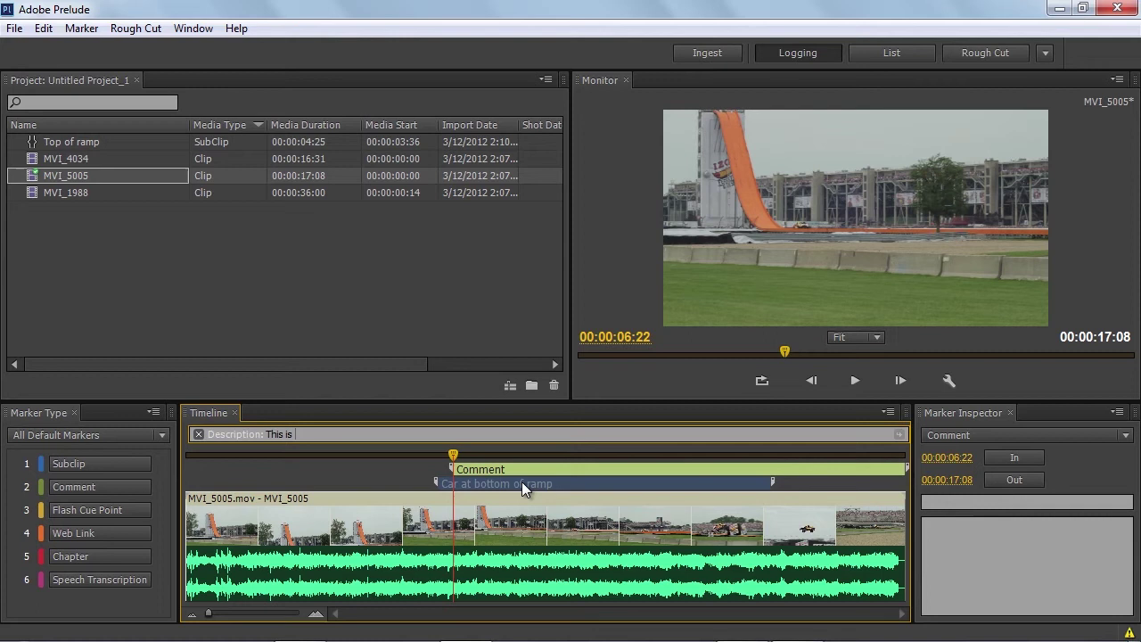
type("ar makes the jim")
key("BackSpace")
key("BackSpace")
key("BackSpace")
type("jumpo")
key("BackSpace")
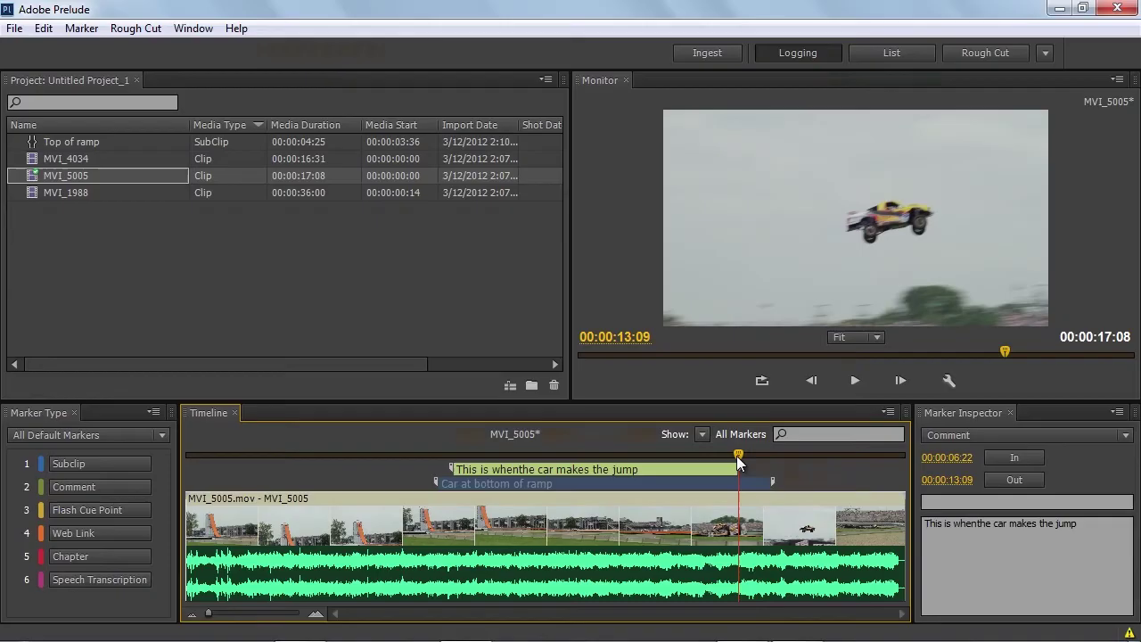
left_click_drag(737, 456, 760, 454)
key("ctrl+s")
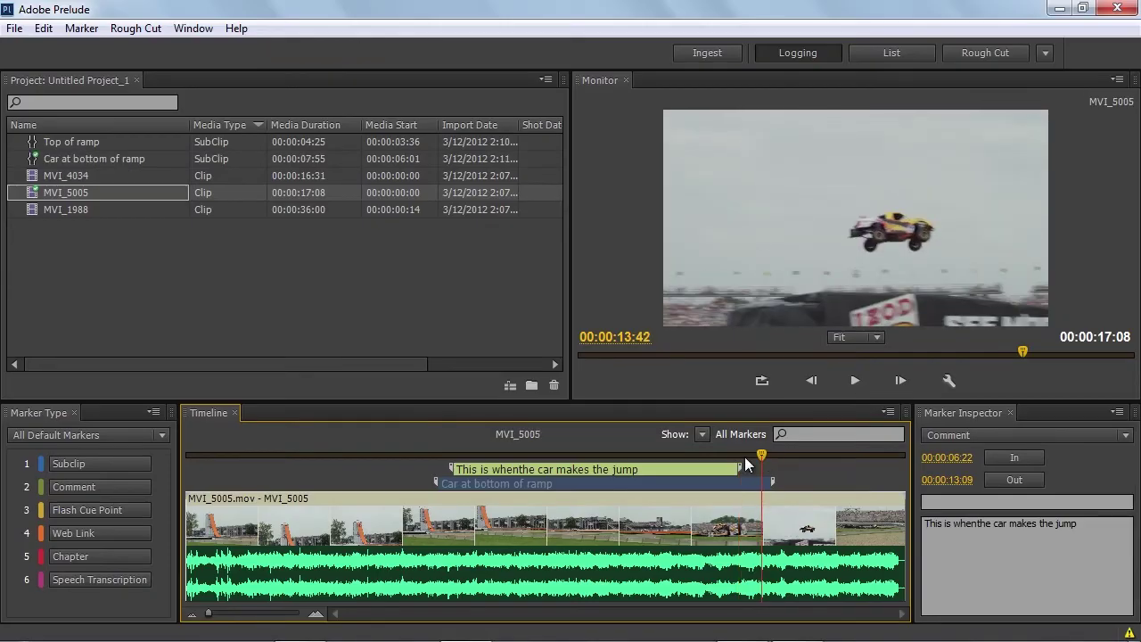
- Open MVI_1988 and mark a 'Final Take' subclip from 00:00:13:23 to 00:00:24:02
double_click(44, 205)
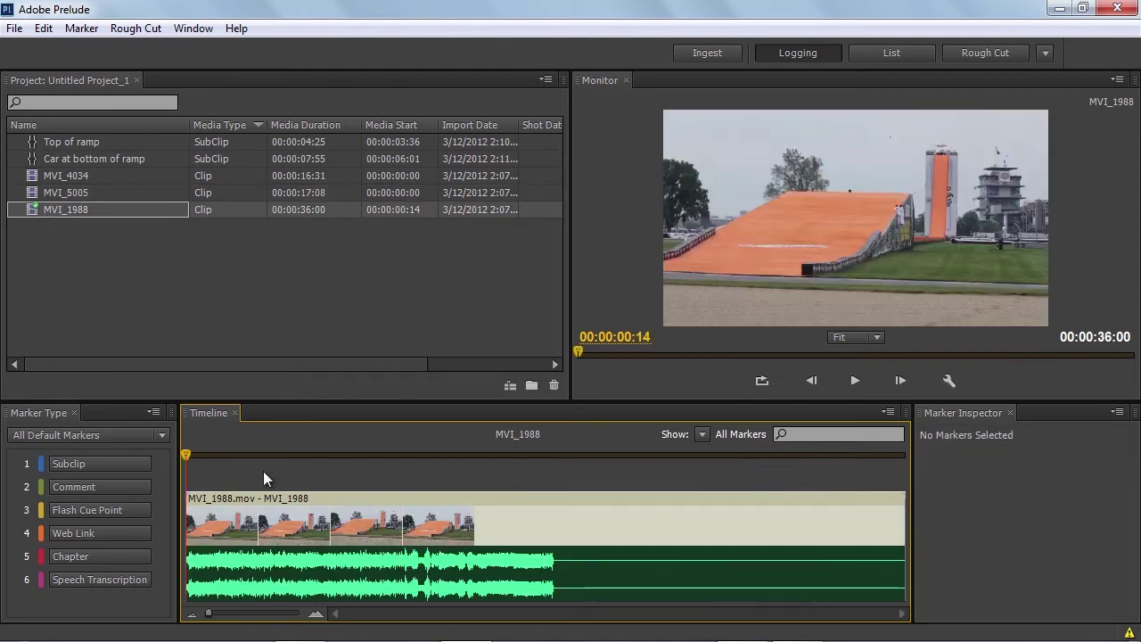
left_click(203, 456)
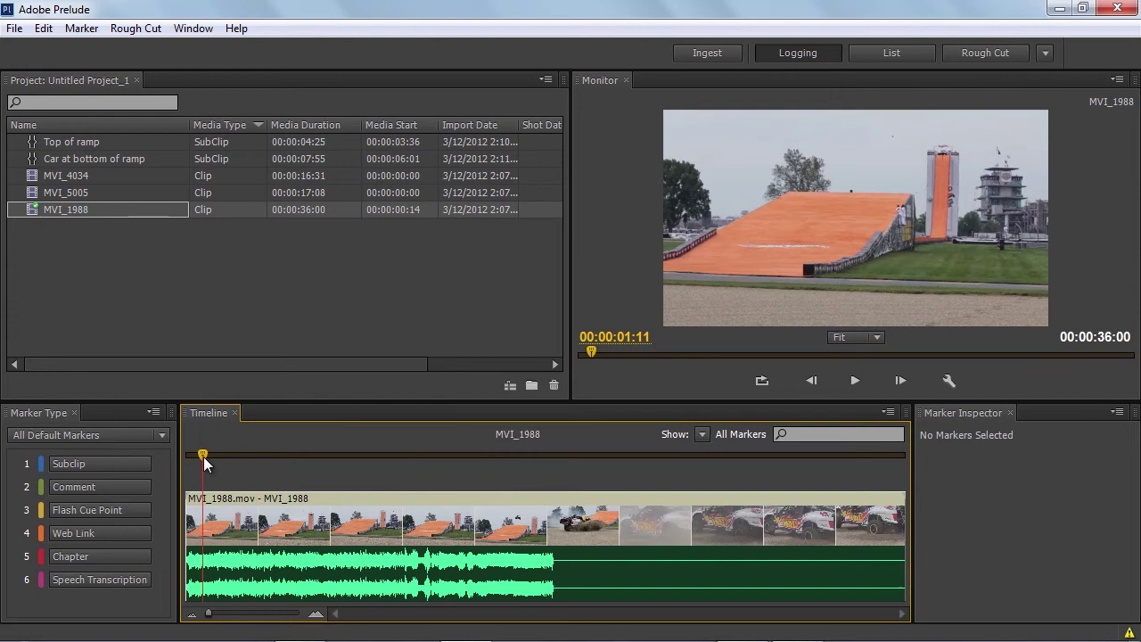
left_click_drag(204, 456, 453, 439)
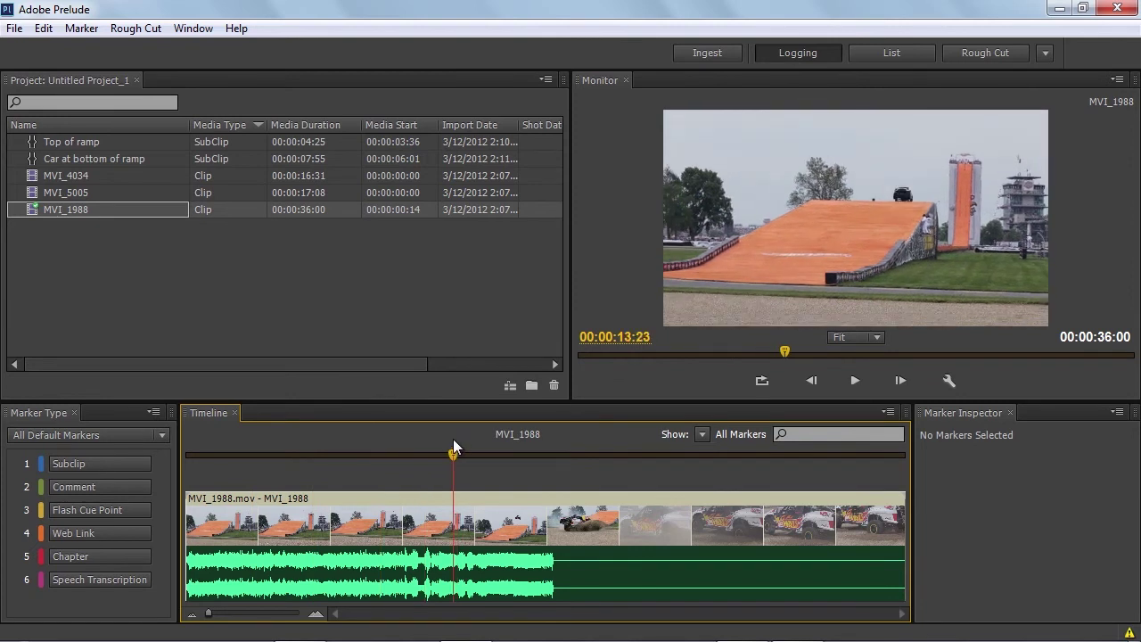
key("1")
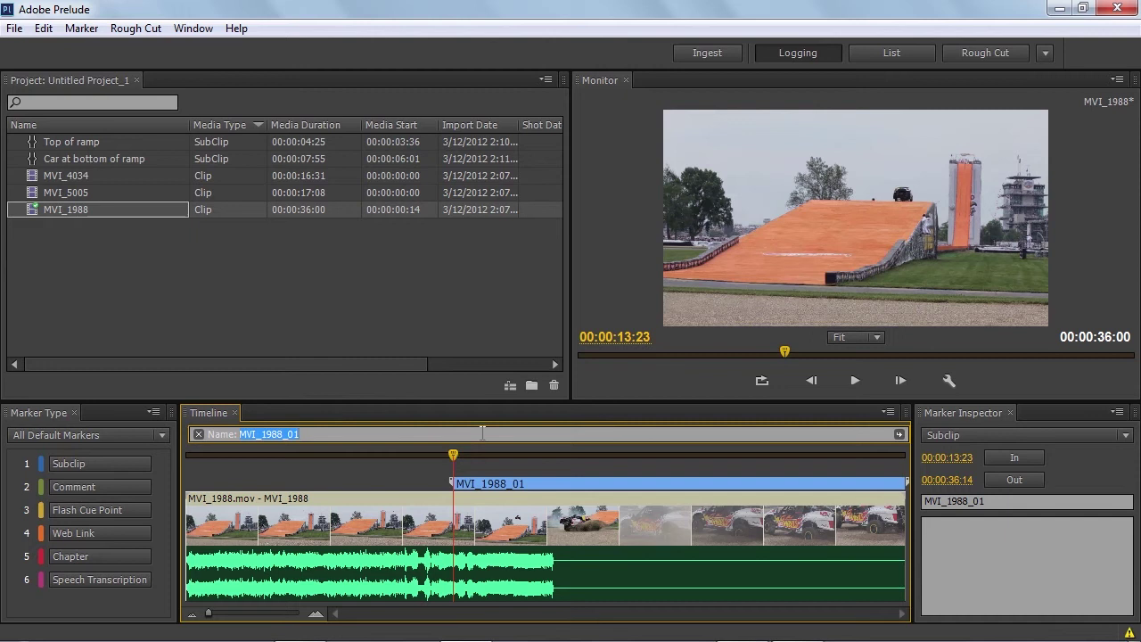
type("Final Take")
key("Return")
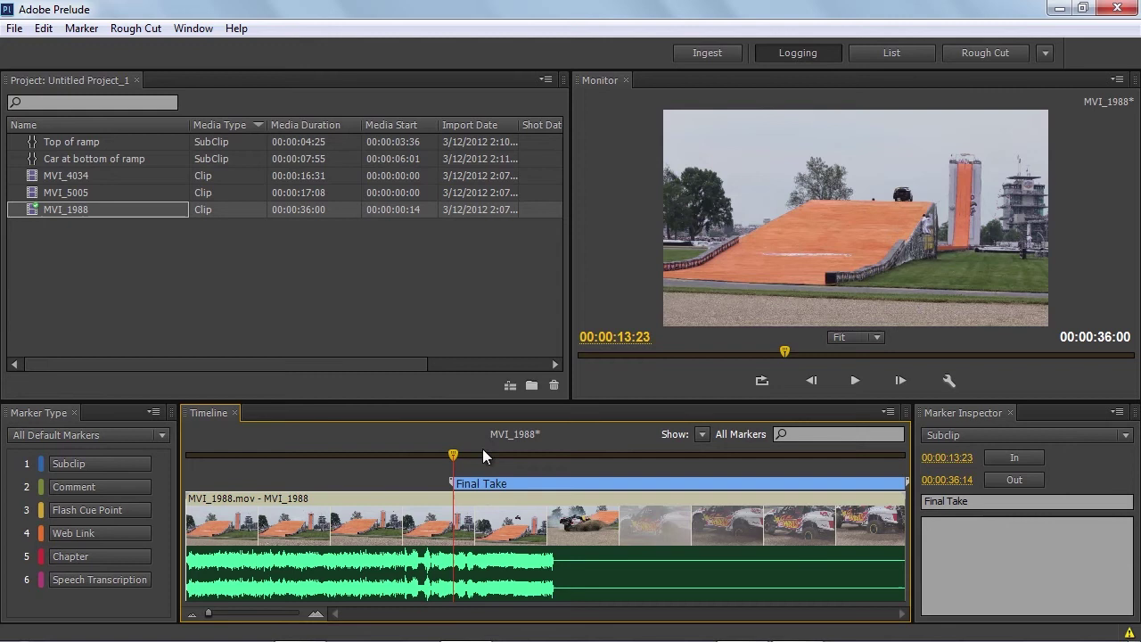
left_click_drag(484, 455, 652, 476)
key("o")
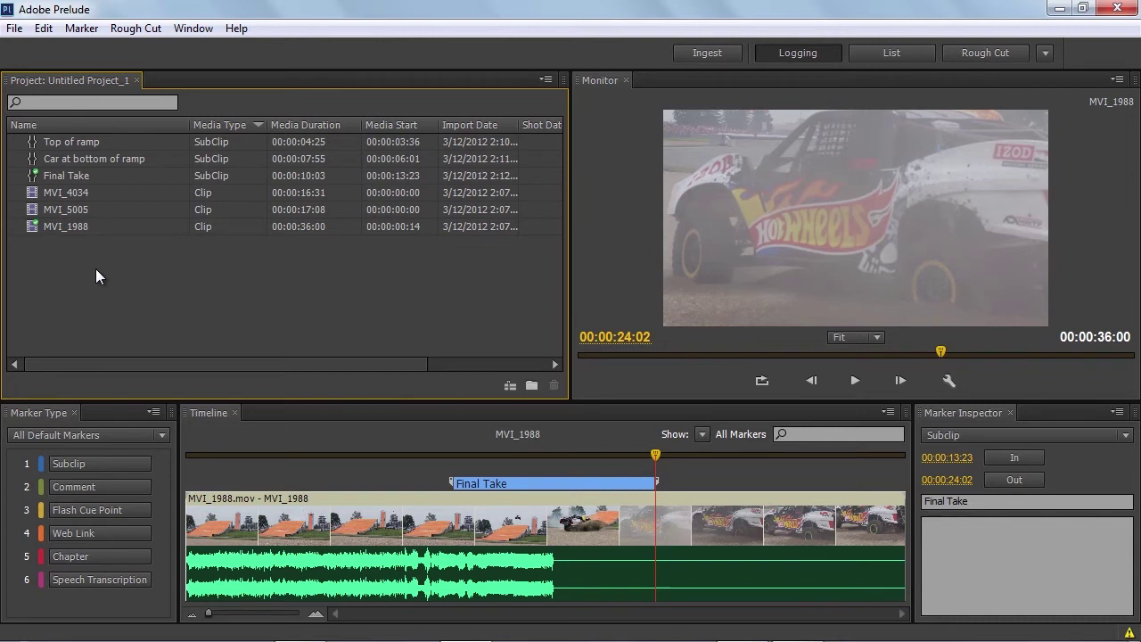
- Select the Top of ramp, Car at bottom of ramp and Final Take subclips in the project
left_click(29, 139)
left_click(33, 160)
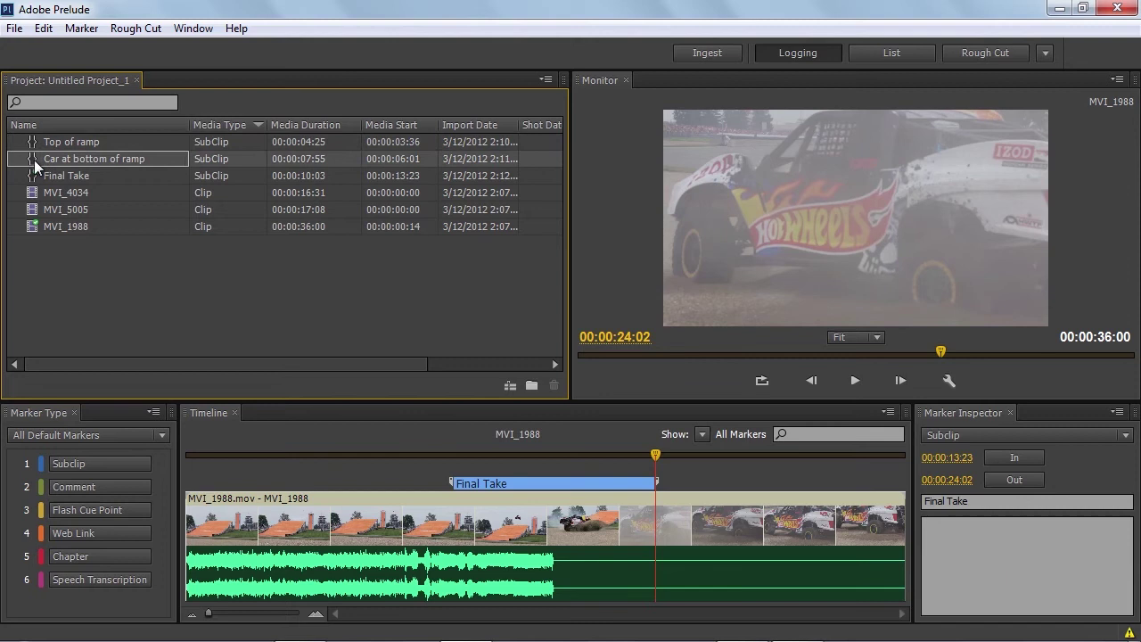
left_click(31, 176)
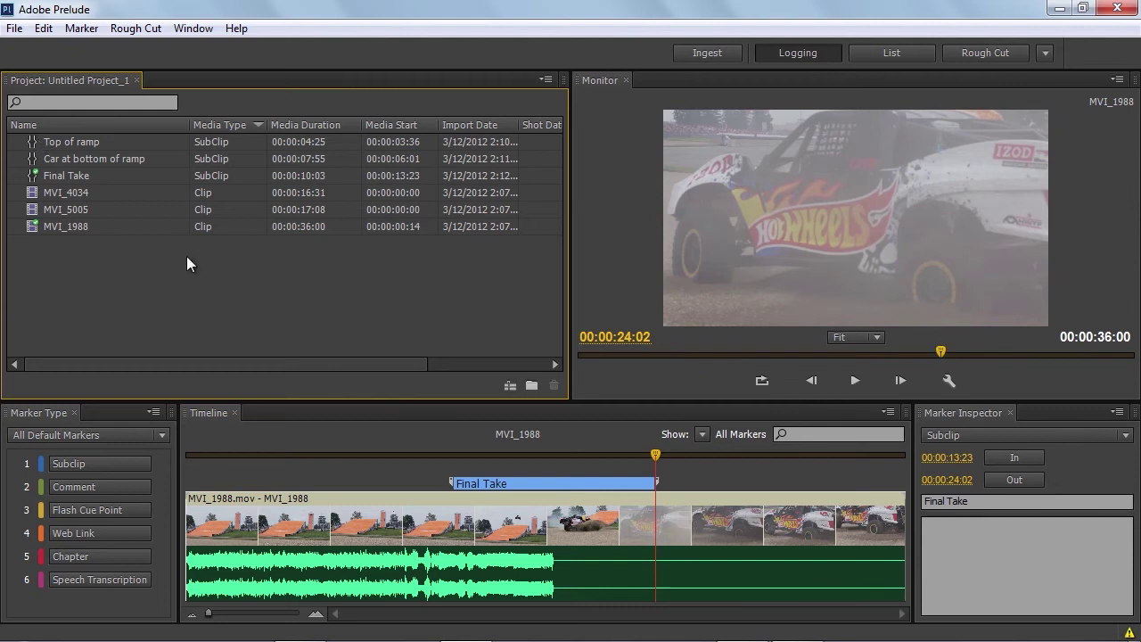
- Create a new rough cut named 'Sample RC' and open it
left_click(510, 386)
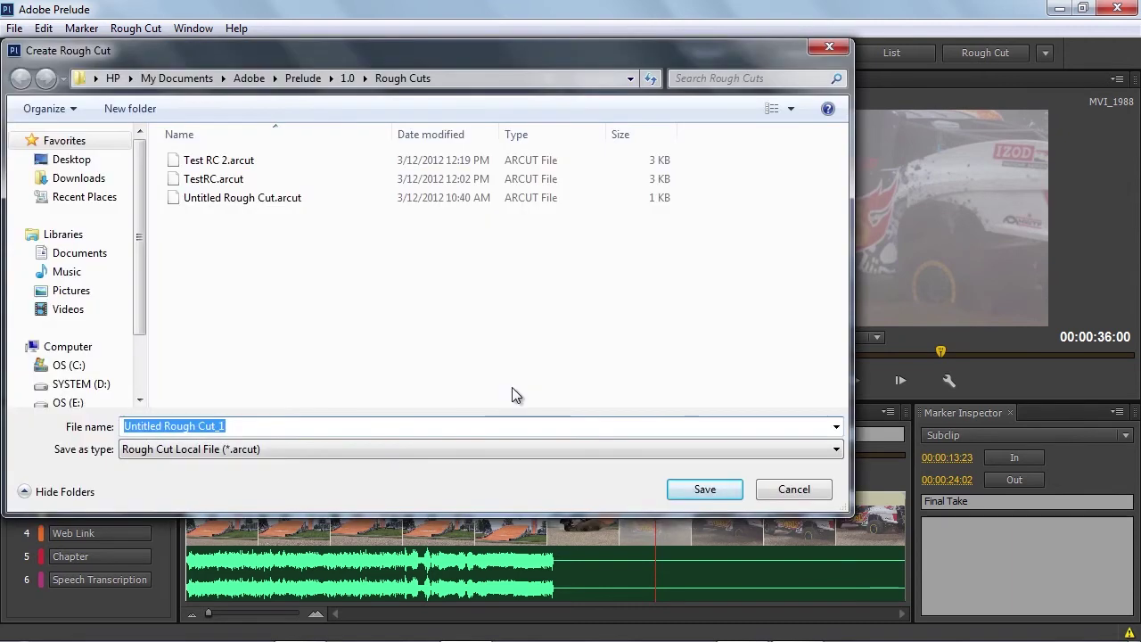
type("Sample R")
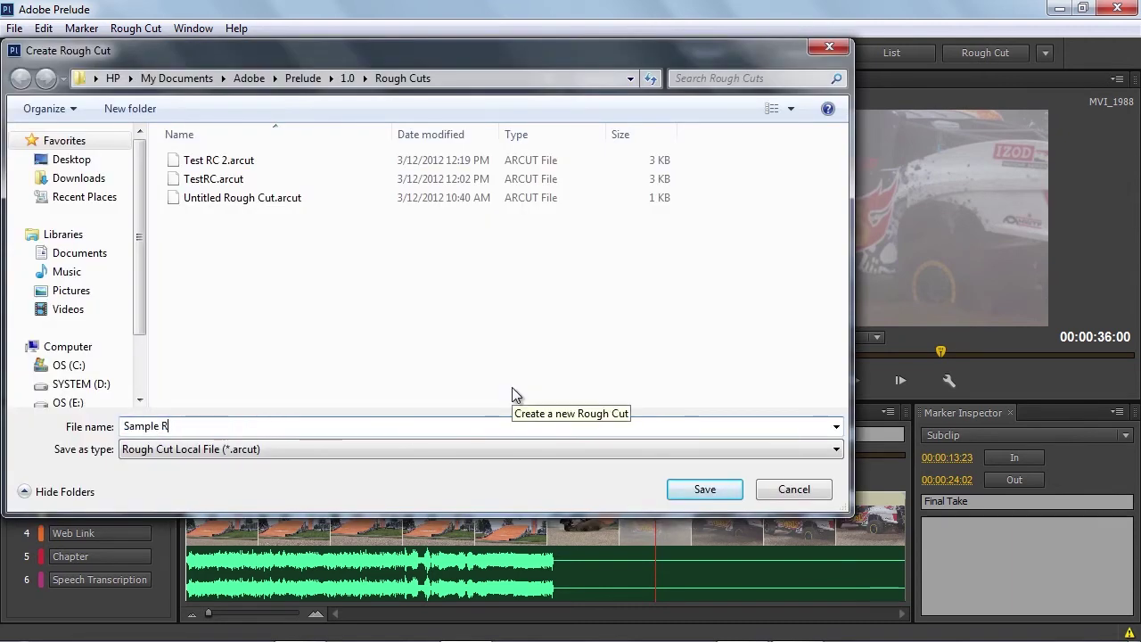
type("C")
key("Return")
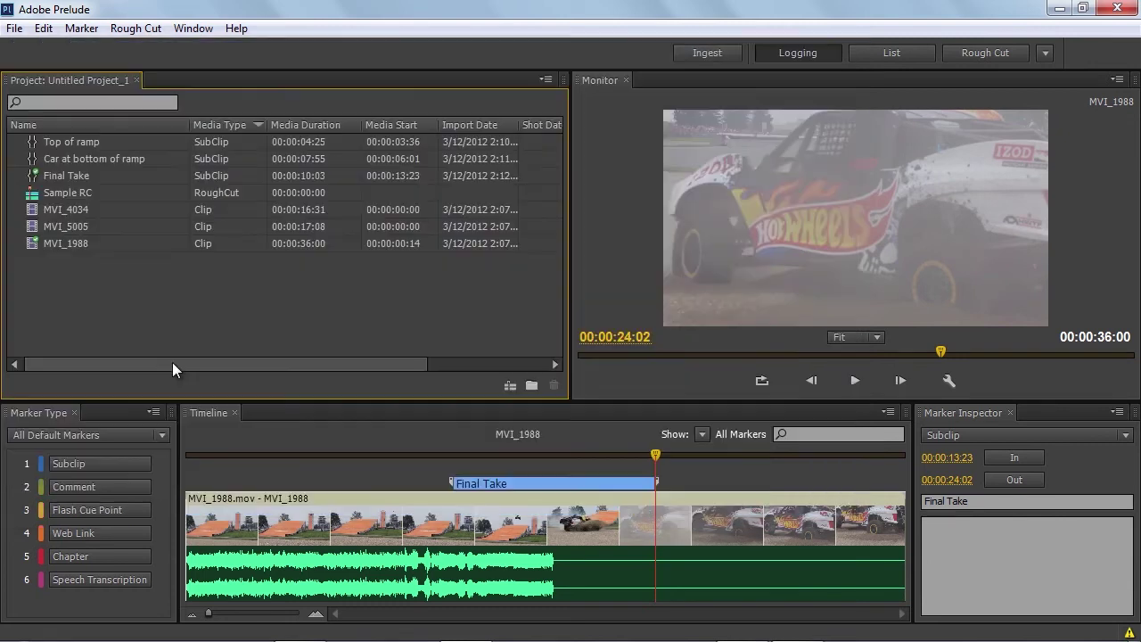
left_click(32, 193)
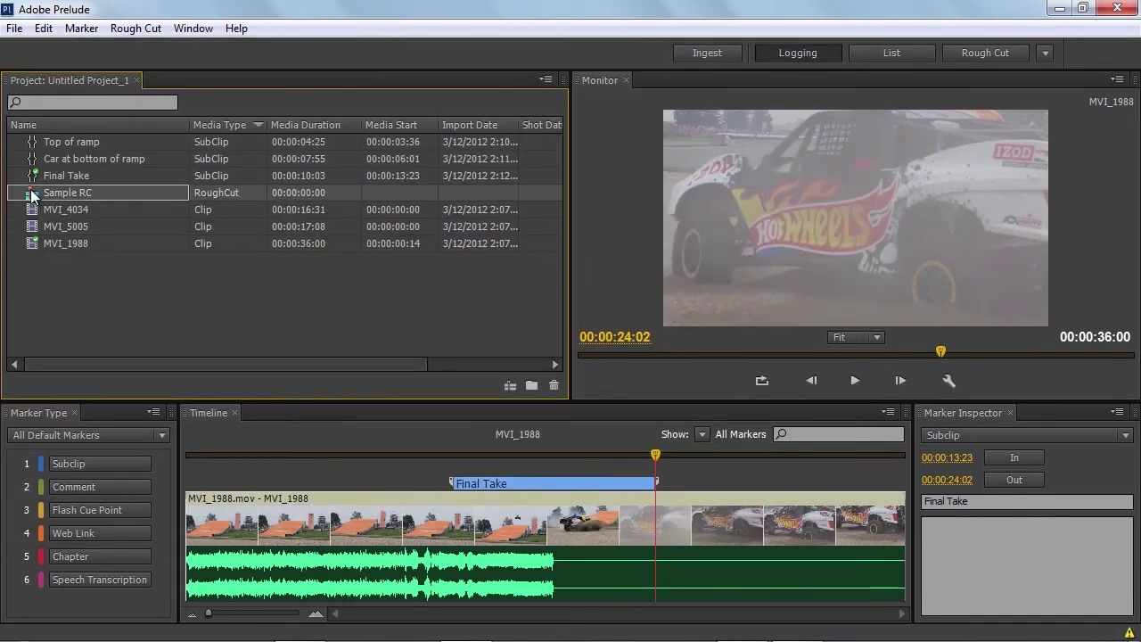
double_click(31, 194)
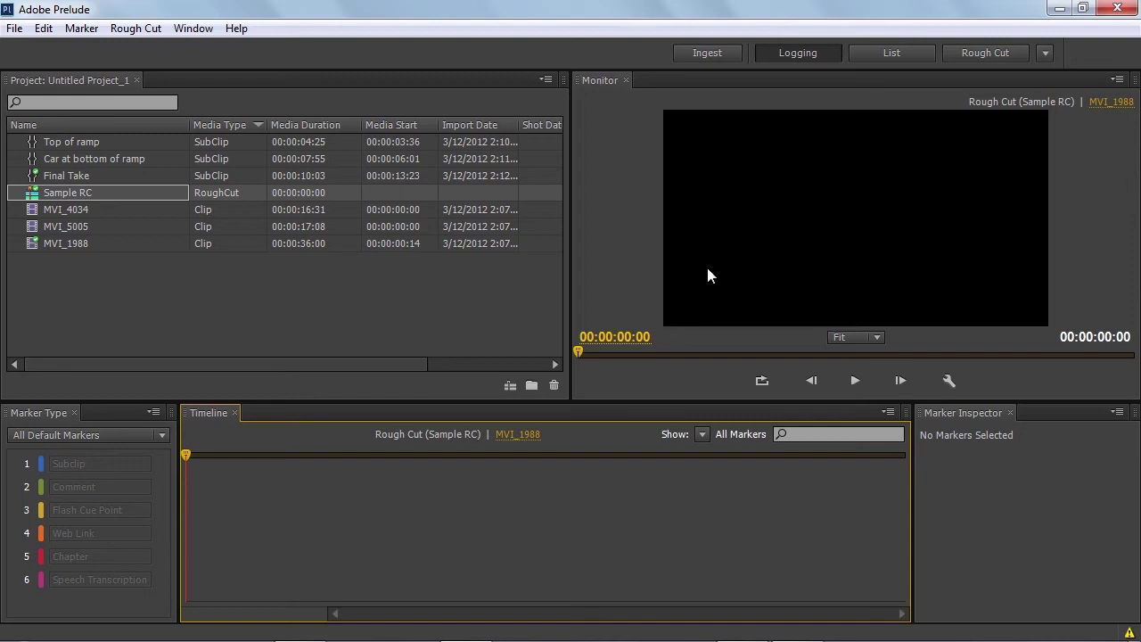
- Place the Top of ramp subclip into the rough cut and preview it
left_click(38, 147)
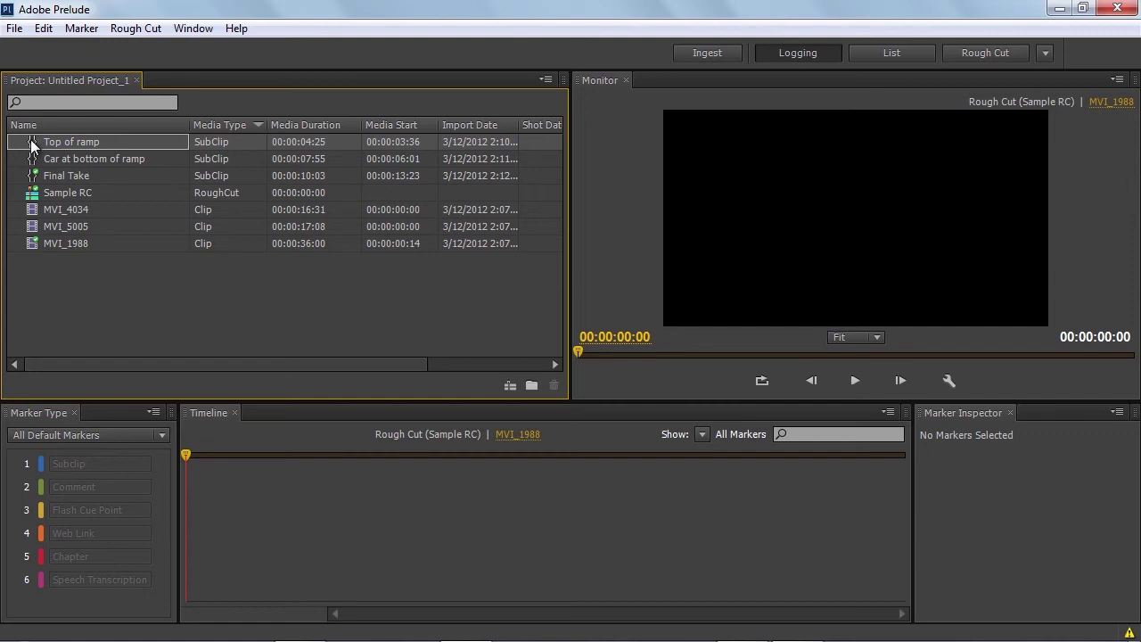
mouse_move(32, 145)
left_mouse_down()
mouse_move(137, 284)
mouse_move(213, 520)
left_mouse_up()
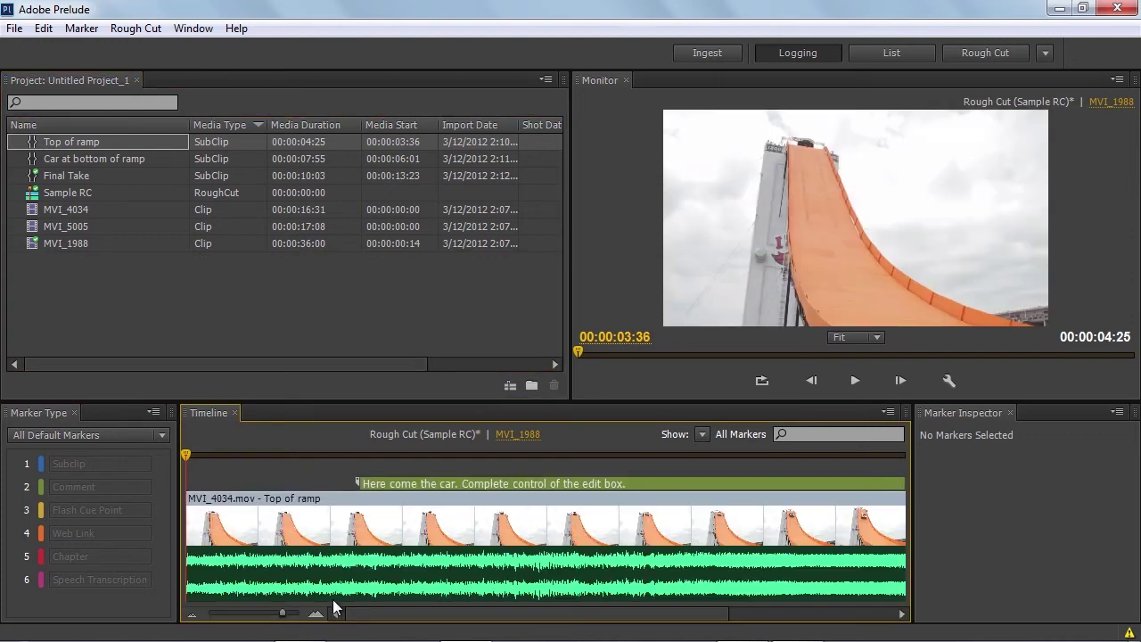
key("space")
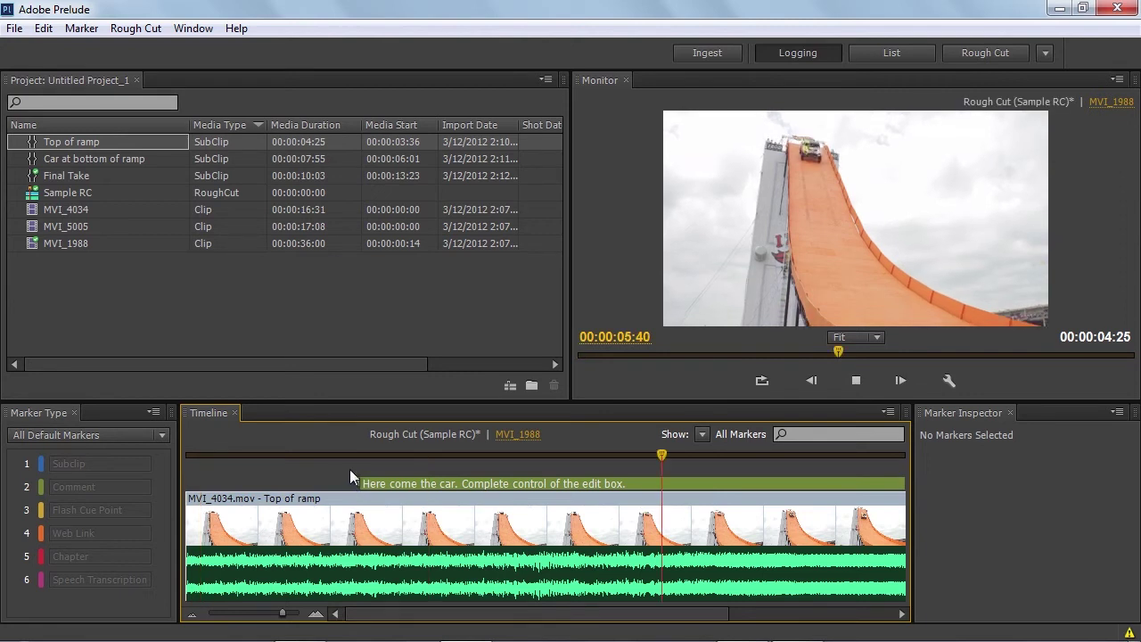
key("space")
left_click_drag(282, 613, 208, 613)
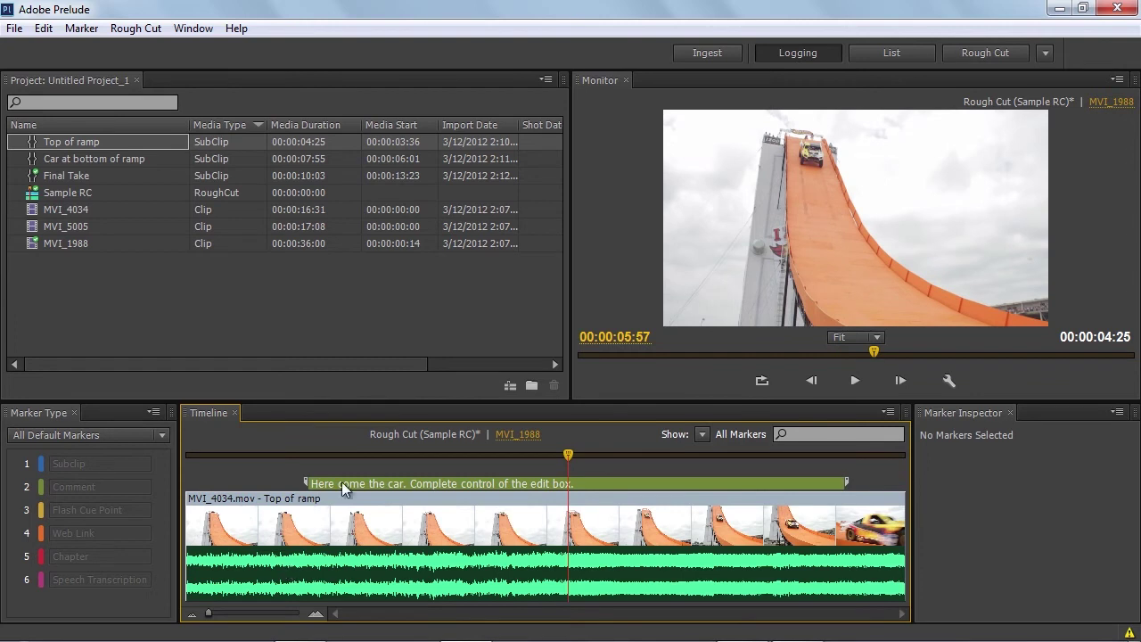
left_click(460, 482)
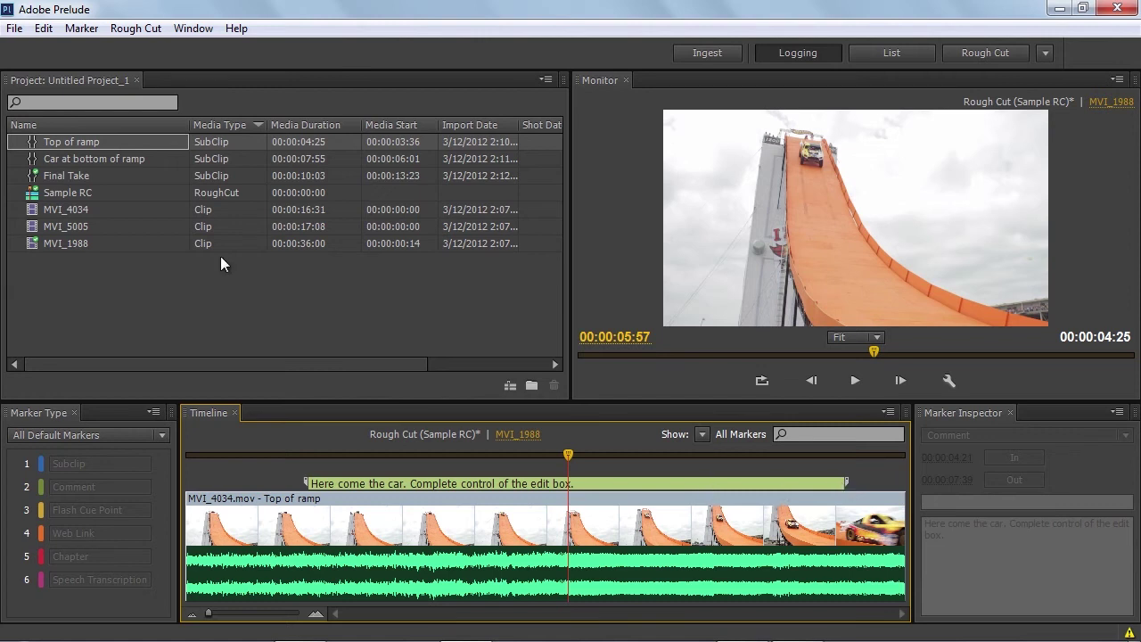
- Append Car at bottom of ramp and then Final Take after Top of ramp
left_click(34, 159)
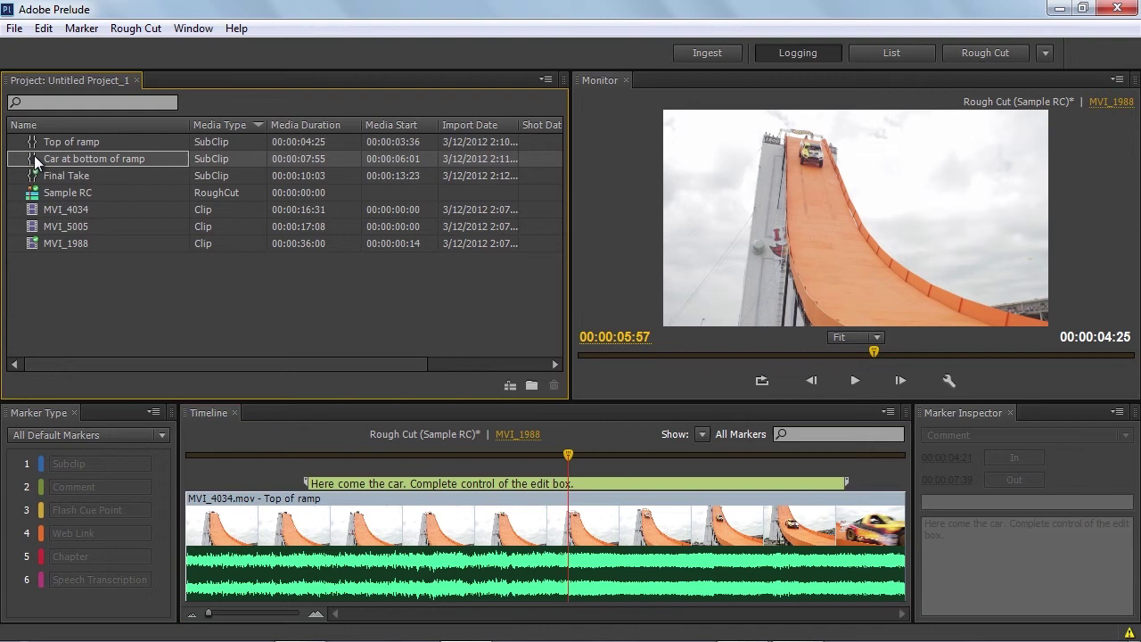
mouse_move(35, 161)
left_mouse_down()
mouse_move(419, 304)
mouse_move(881, 544)
left_mouse_up()
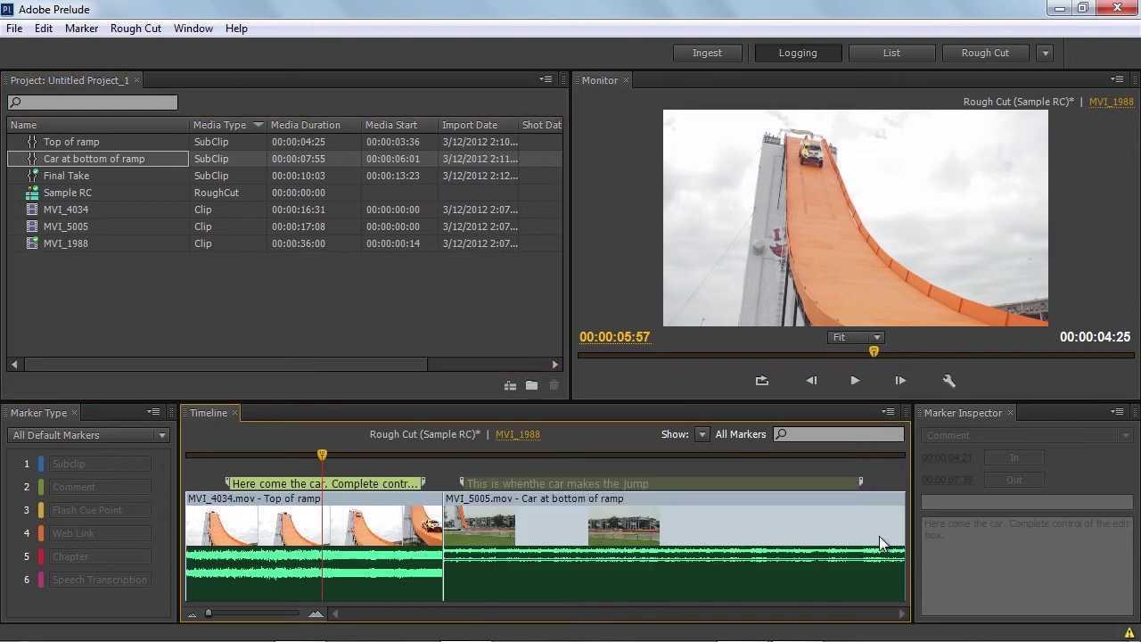
left_click(524, 544)
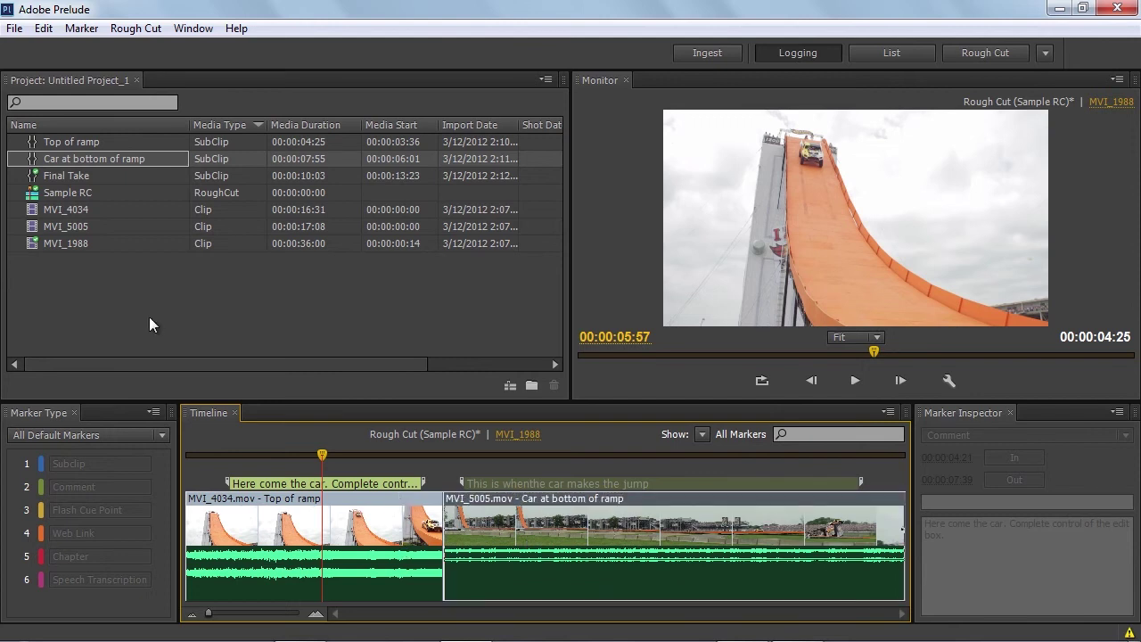
left_click(34, 178)
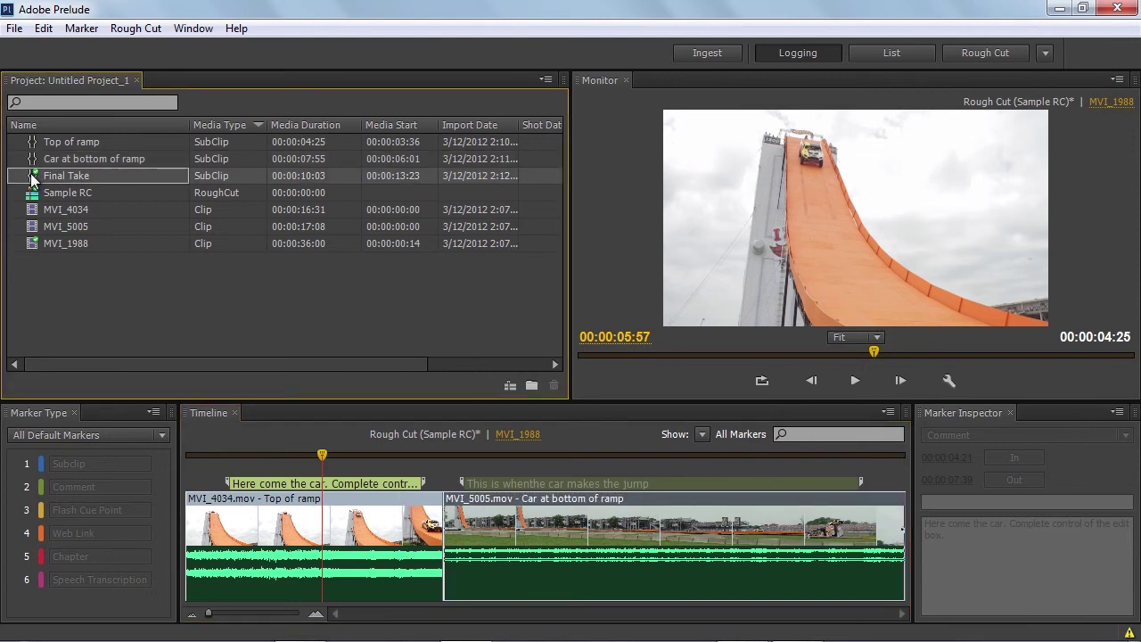
left_click_drag(31, 176, 890, 509)
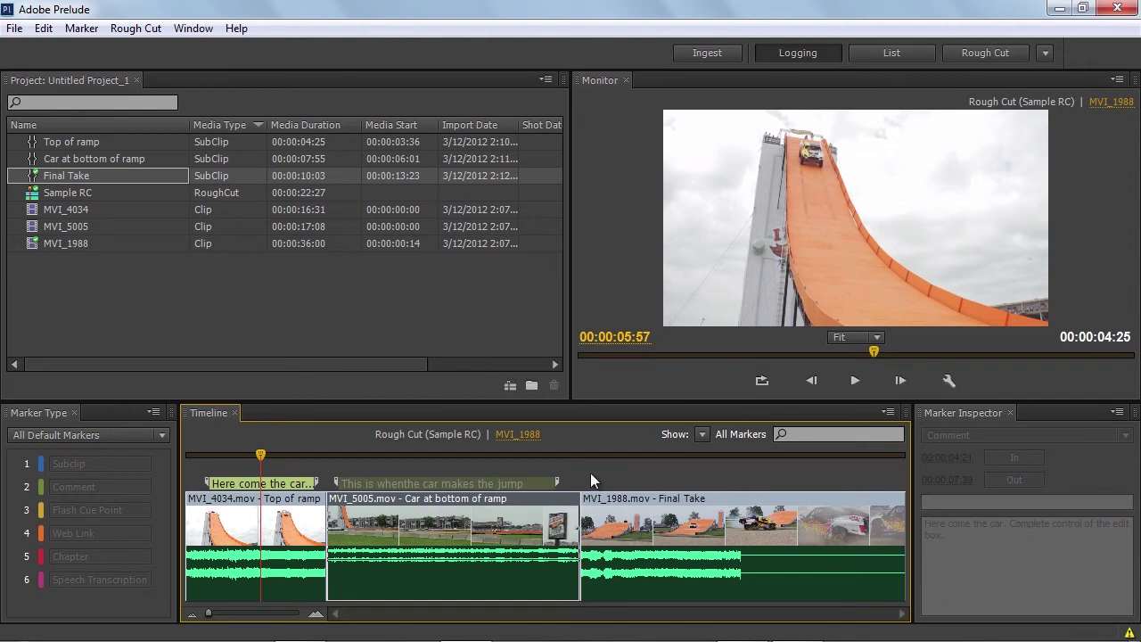
key("space")
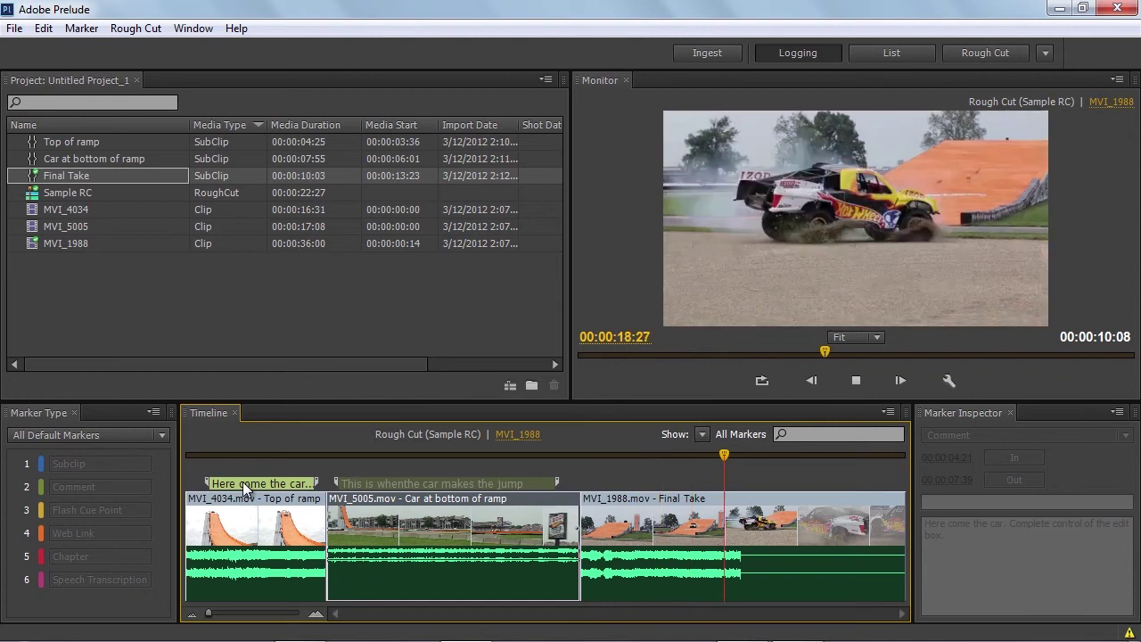
key("space")
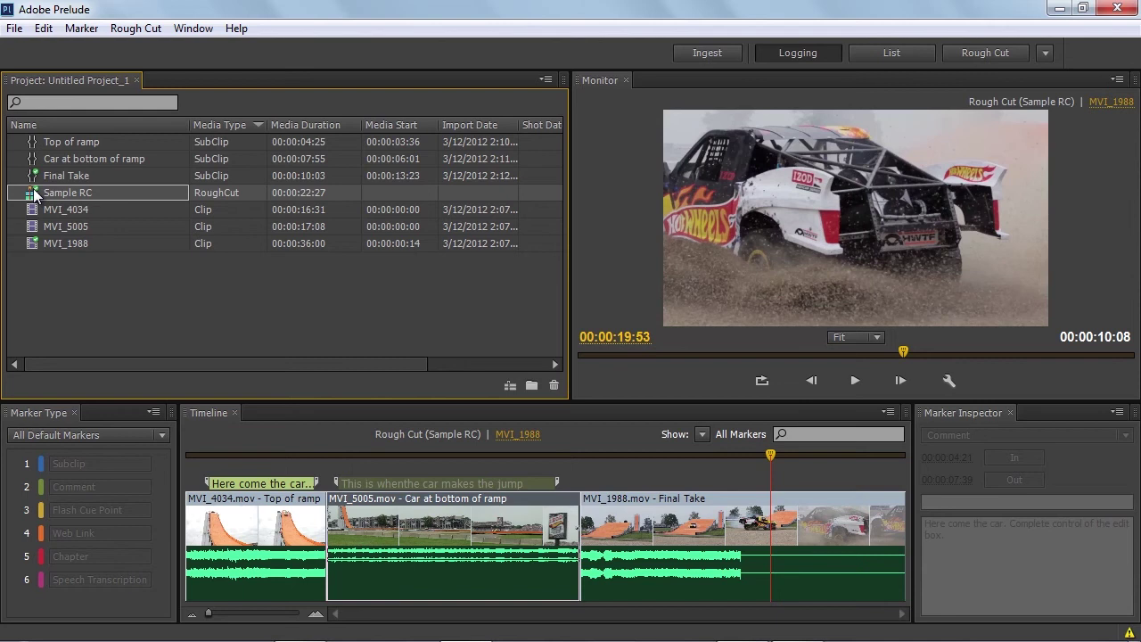
left_click(15, 29)
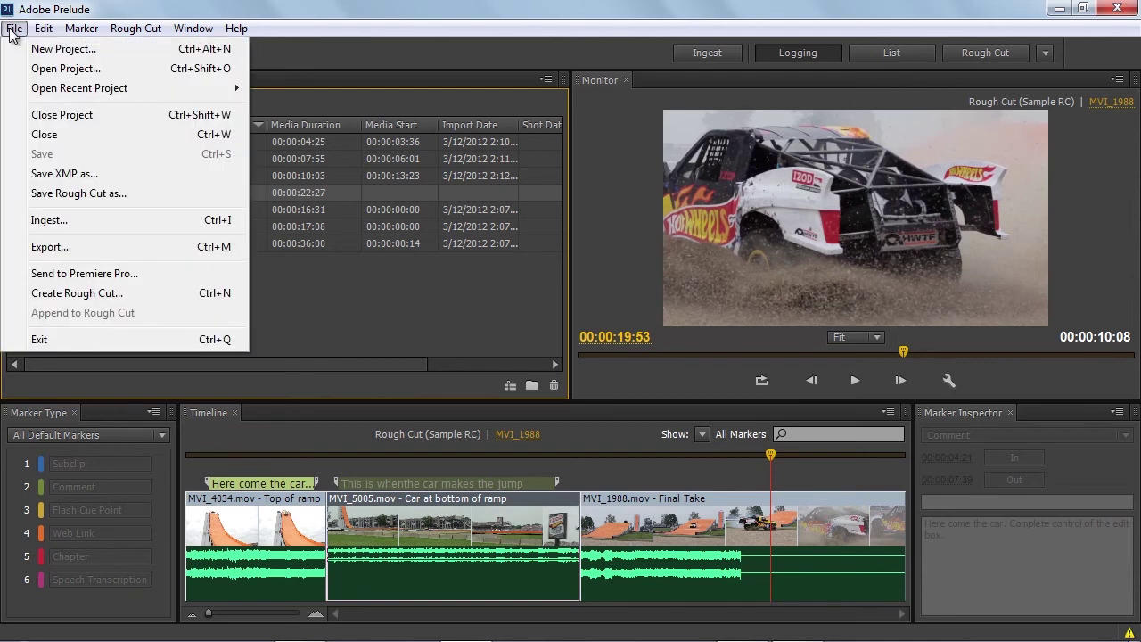
left_click(87, 274)
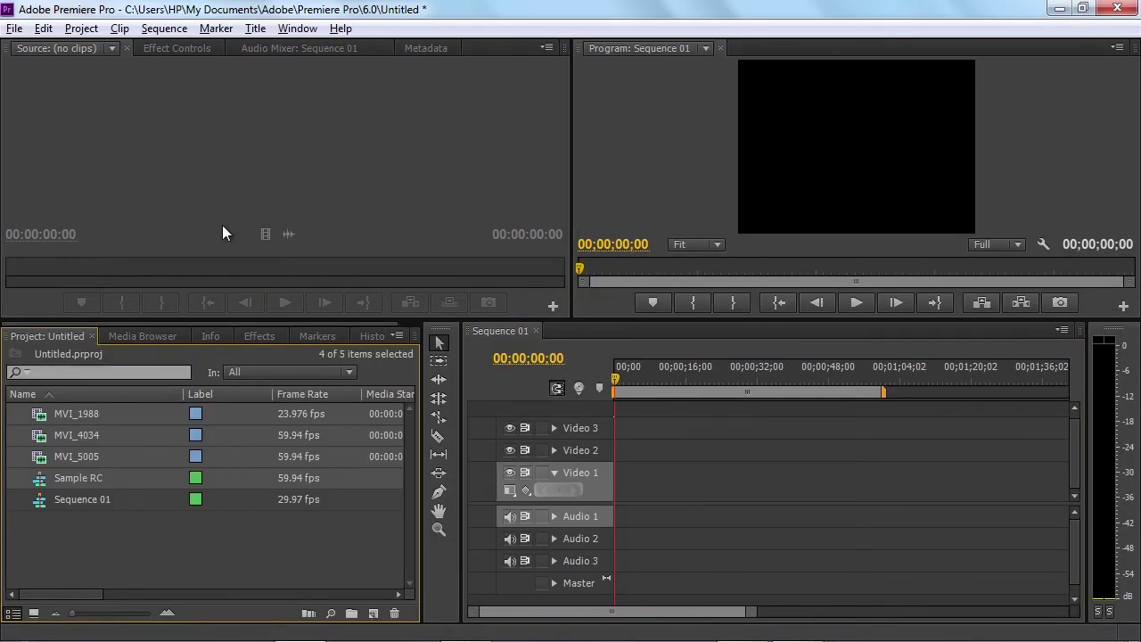
left_click(101, 535)
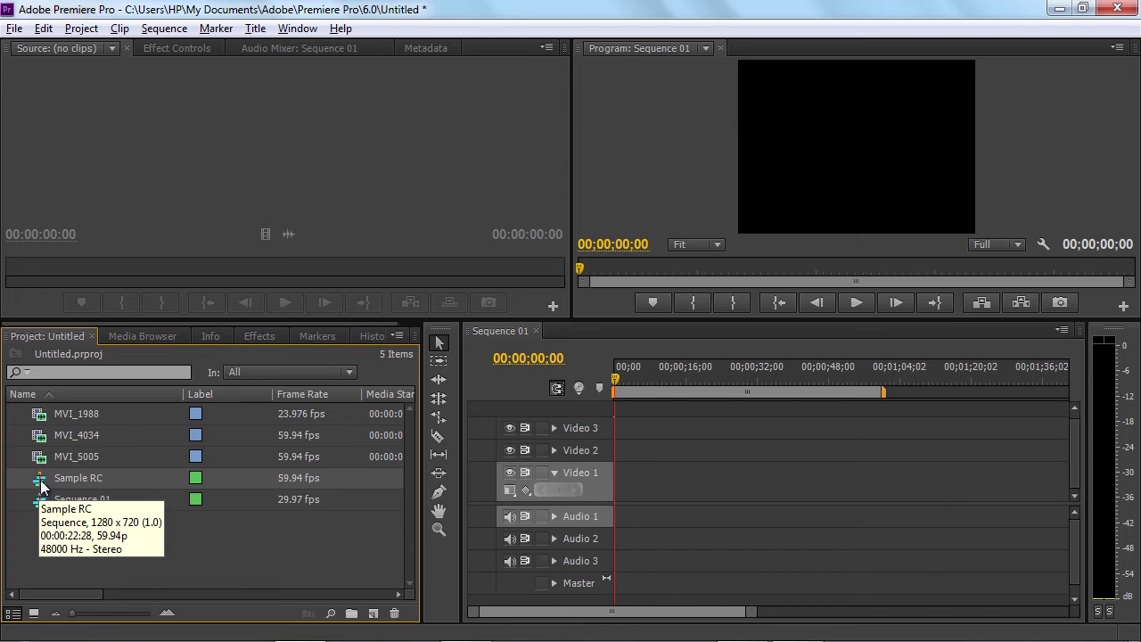
left_click(40, 456)
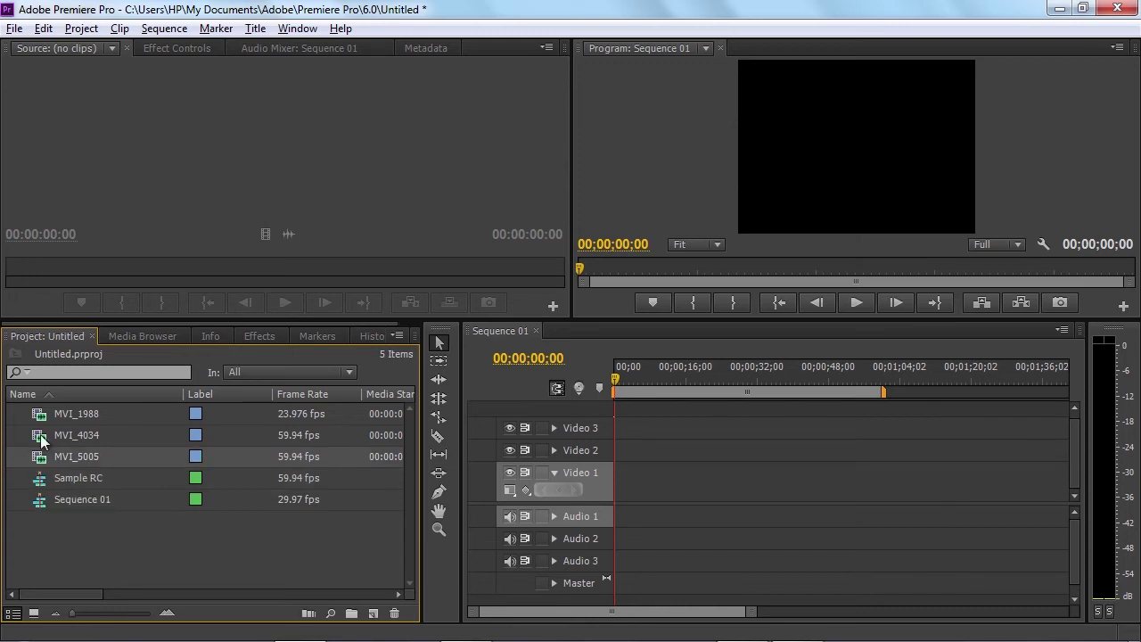
left_click(38, 414, "shift")
left_click(43, 479)
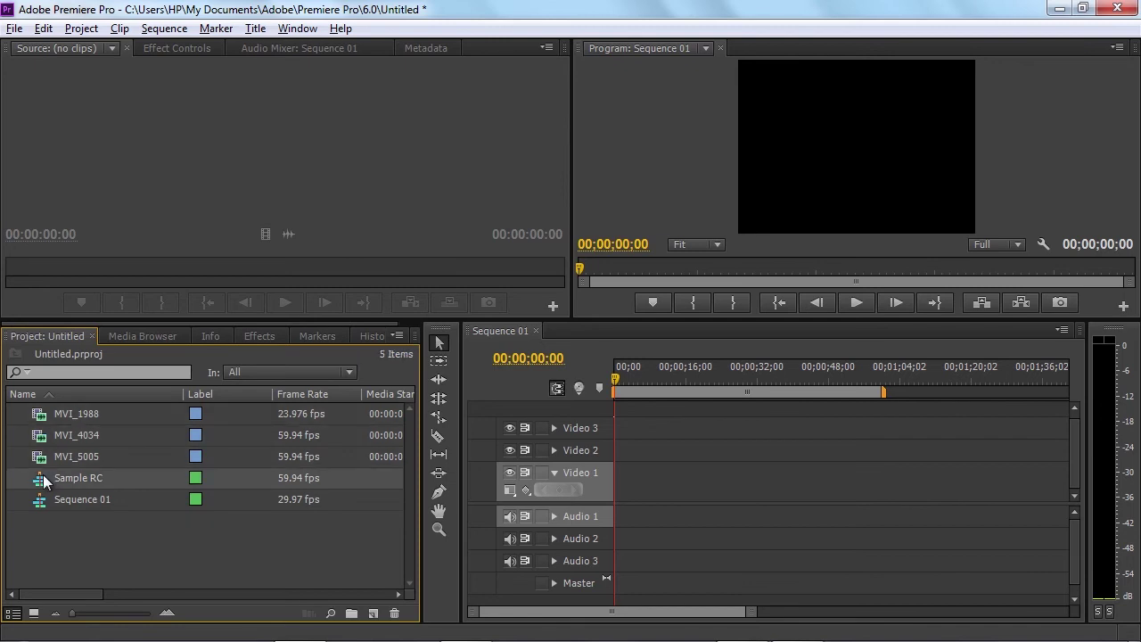
- Open the Sample RC sequence, zoom it to fit, and shorten MVI_5005's out point
double_click(44, 478)
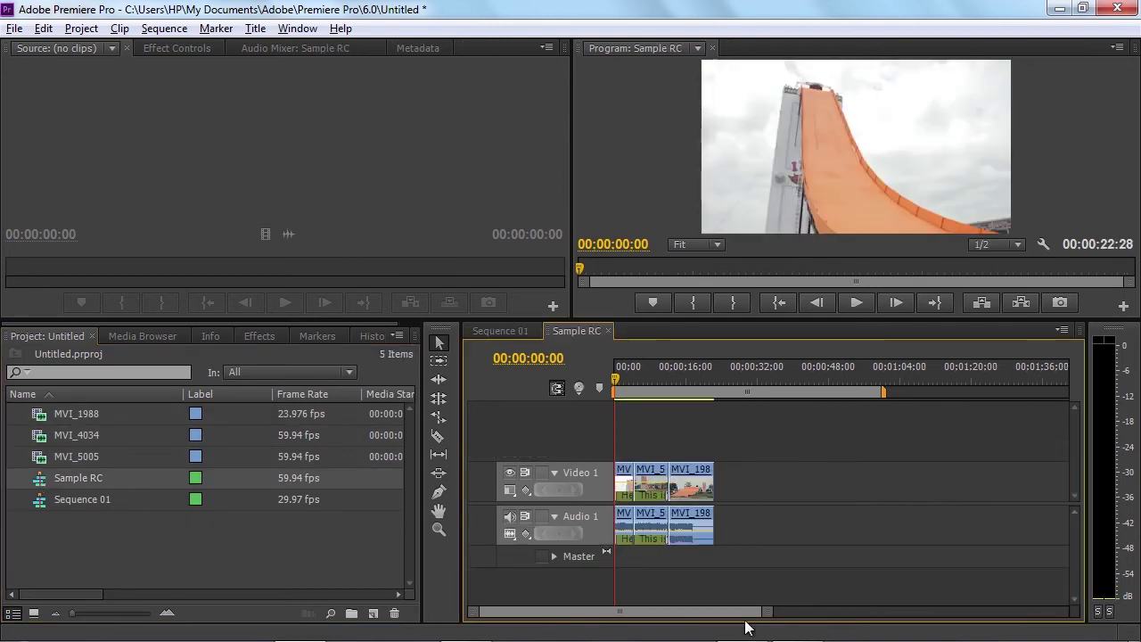
key("backslash")
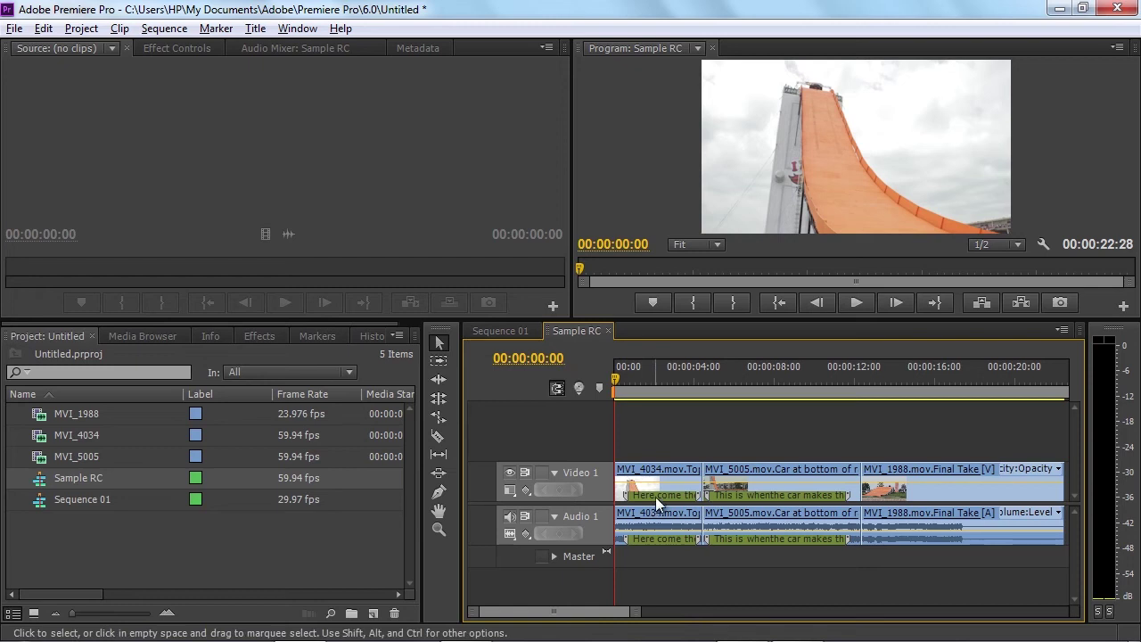
left_click(851, 486)
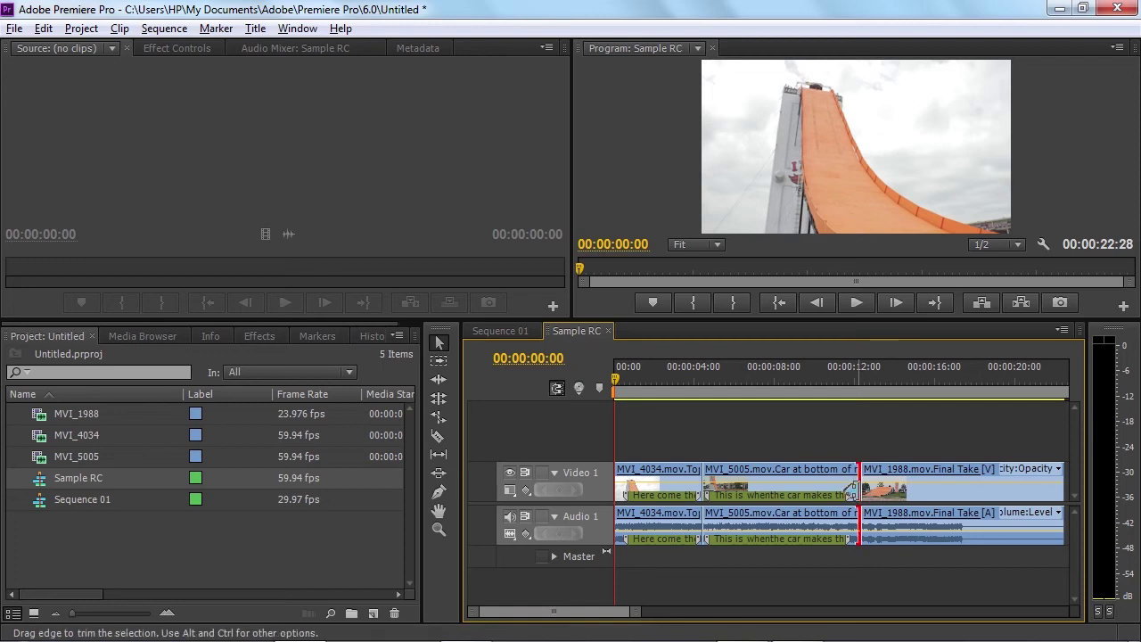
mouse_move(852, 488)
left_mouse_down()
mouse_move(796, 488)
mouse_move(832, 485)
left_mouse_up()
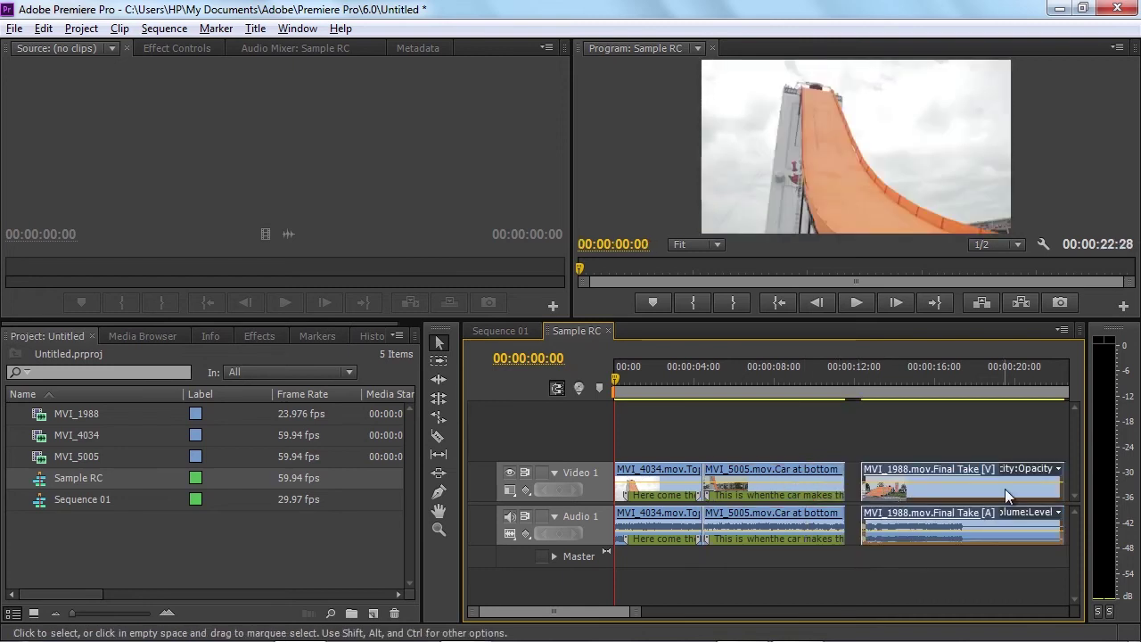
- Butt MVI_1988 against MVI_5005, trim its tail so the sequence runs 00:00:17:54, and save
mouse_move(1004, 489)
left_mouse_down()
mouse_move(1023, 505)
mouse_move(992, 492)
left_mouse_up()
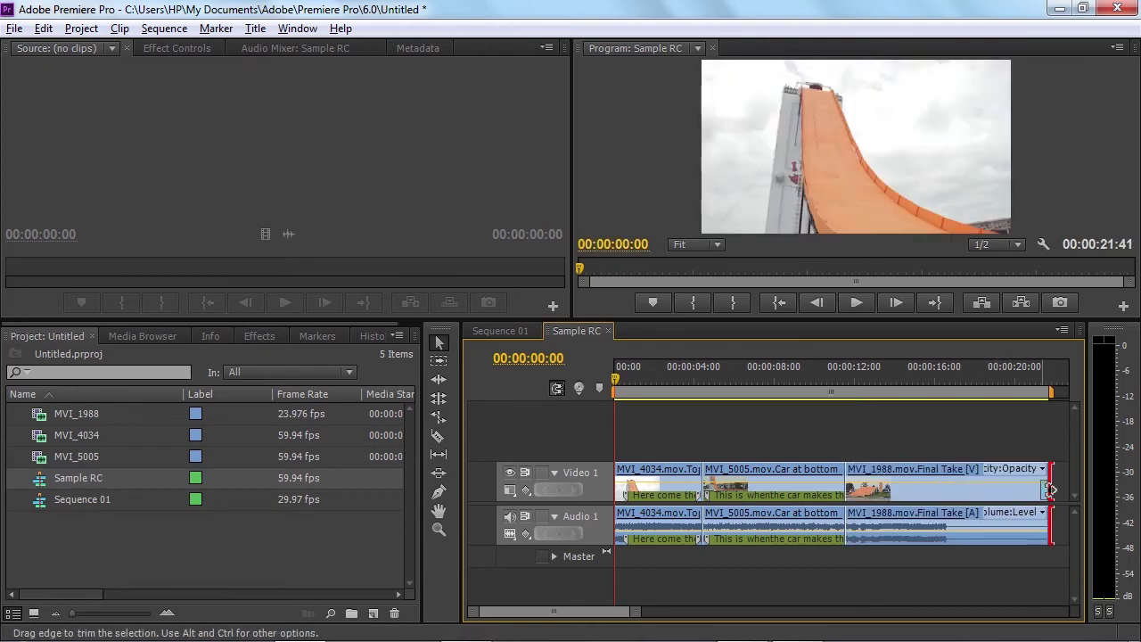
left_click(1034, 492)
left_click_drag(1034, 492, 966, 499)
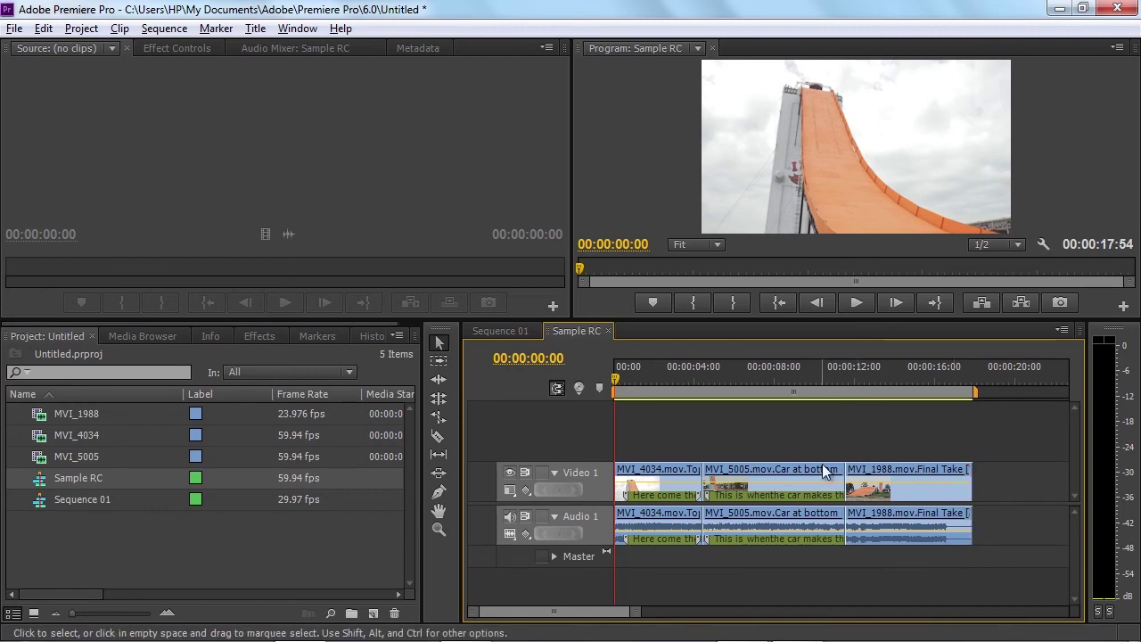
key("ctrl+s")
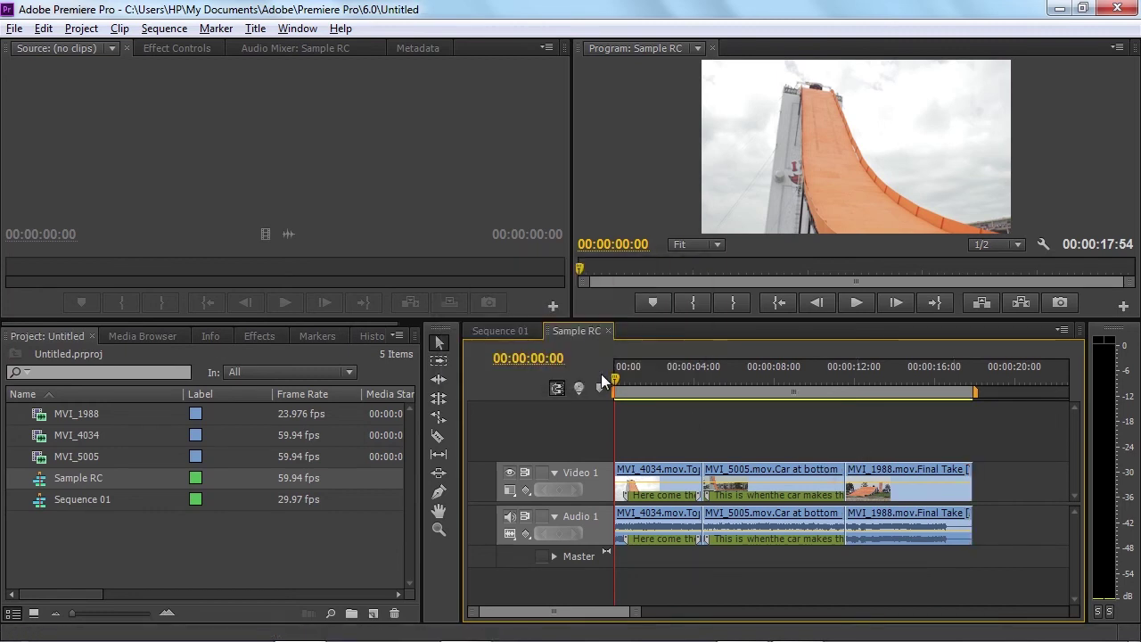
- Switch back to Prelude, select the Sample RC rough cut and bring up the File menu
key("alt+Tab")
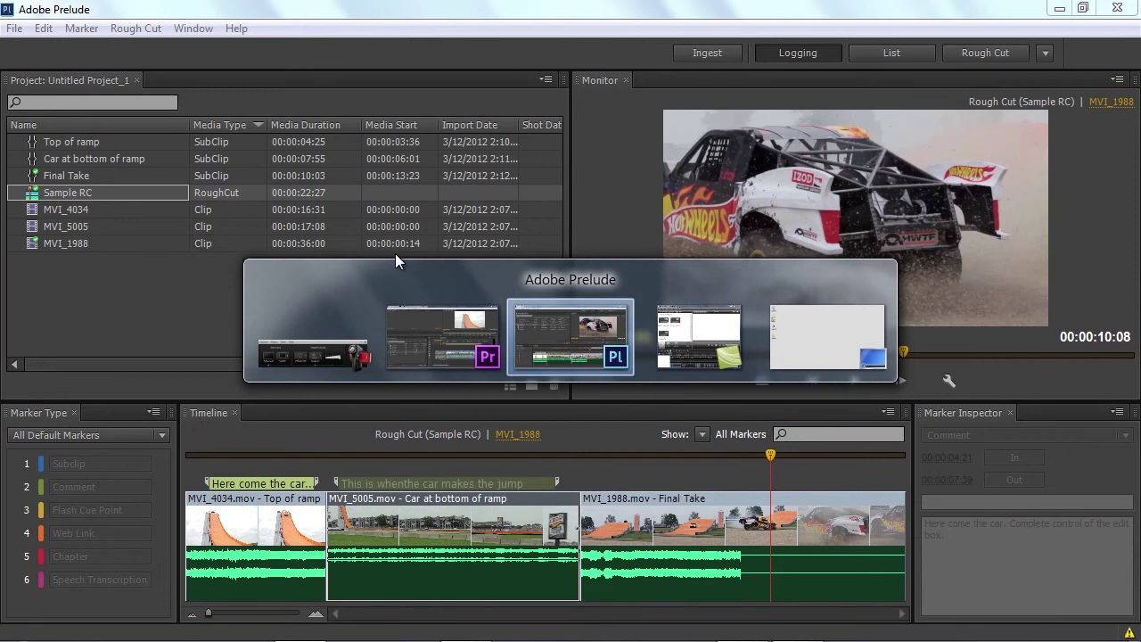
left_click(243, 311)
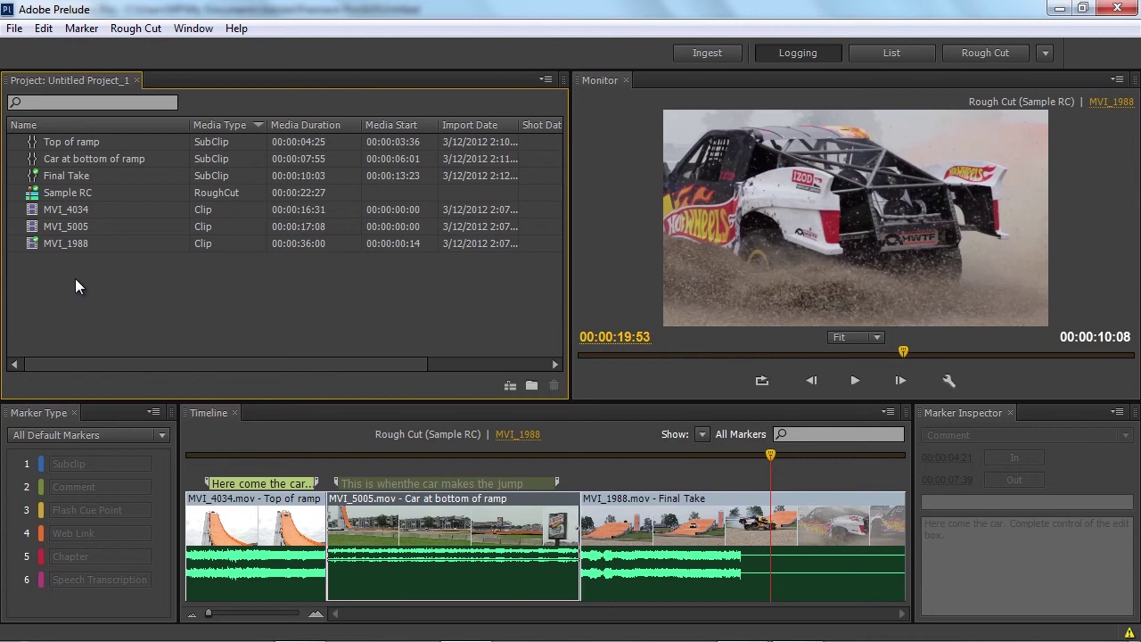
left_click(37, 197)
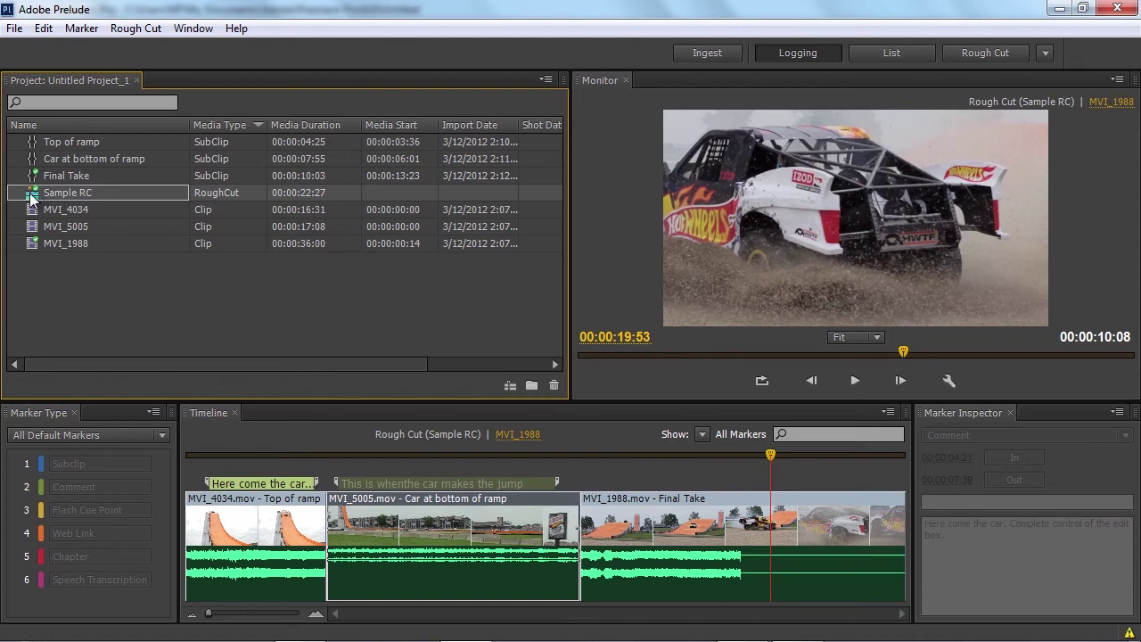
left_click(15, 29)
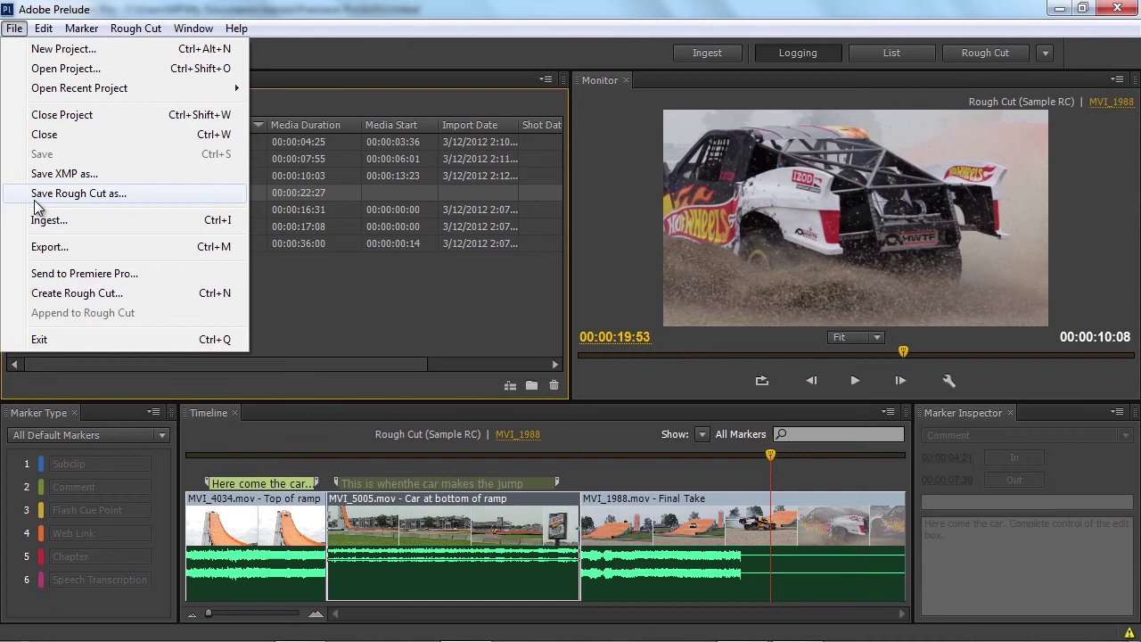
- Set Sample RC's export to Local Disk as Premiere Pro project 'Test Project Export' with media
left_click(77, 248)
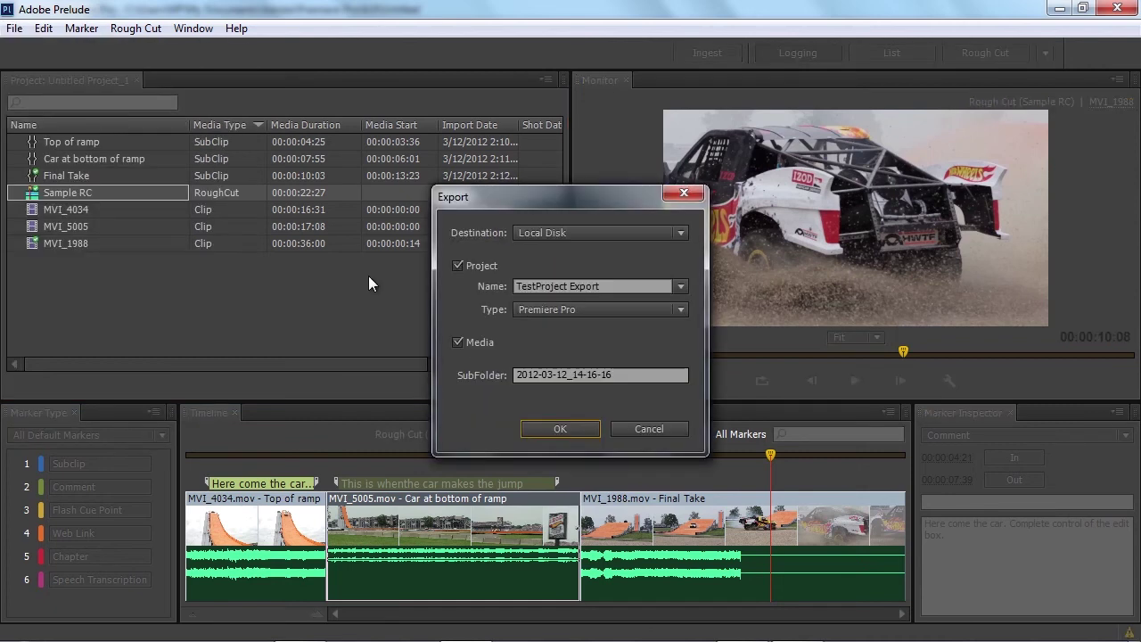
left_click(683, 236)
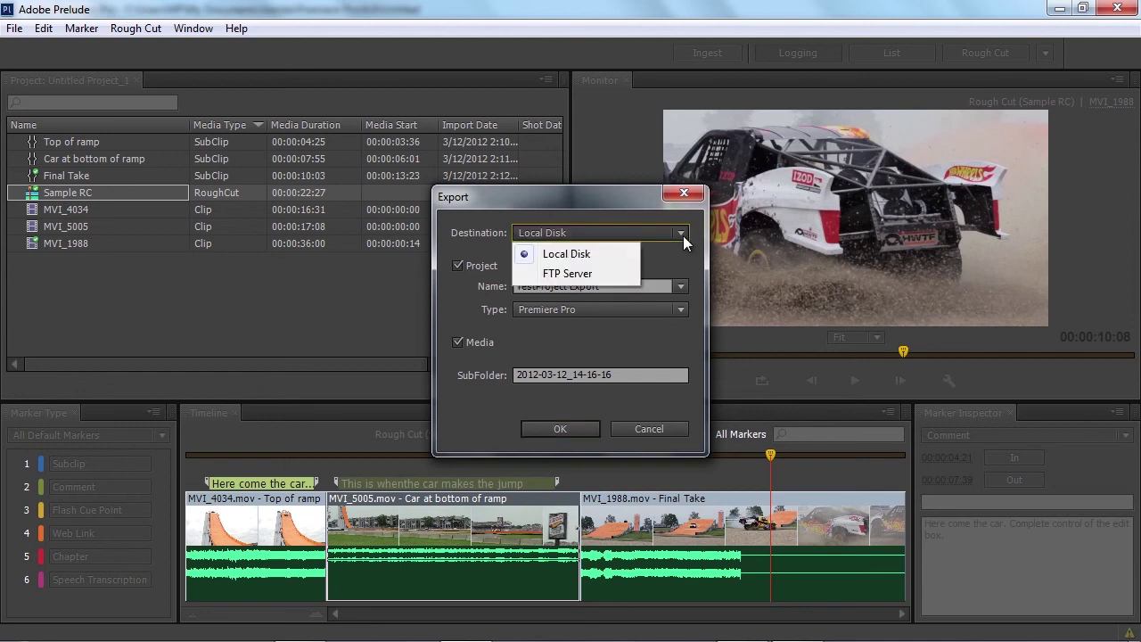
left_click(624, 254)
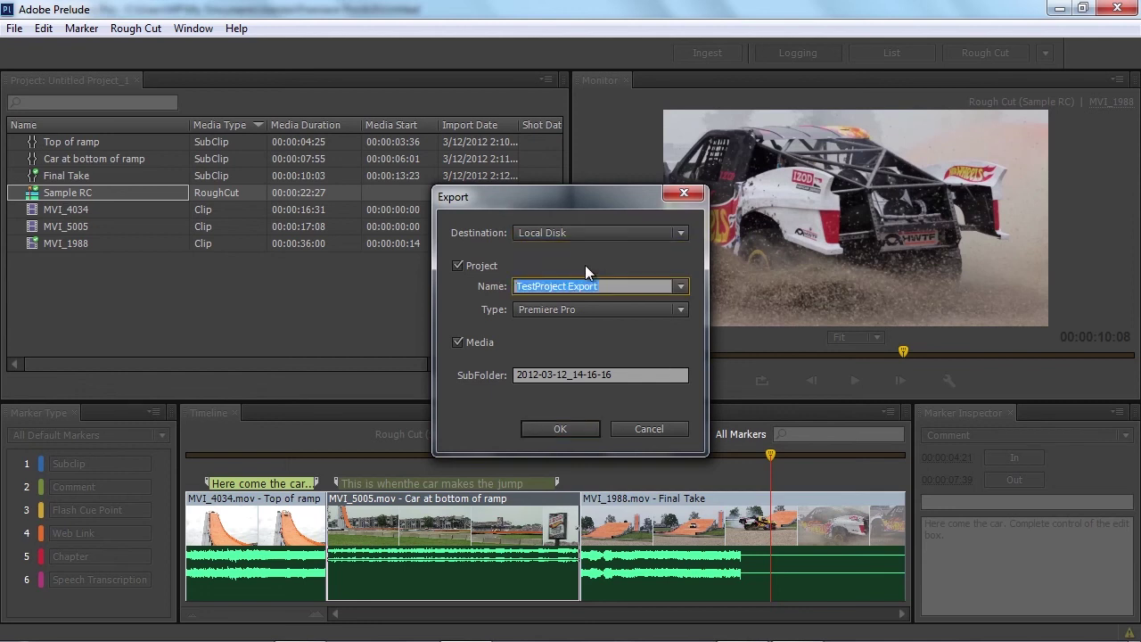
type("Test P")
type("ro")
type("ject")
key("BackSpace")
type("ct E")
left_click(683, 308)
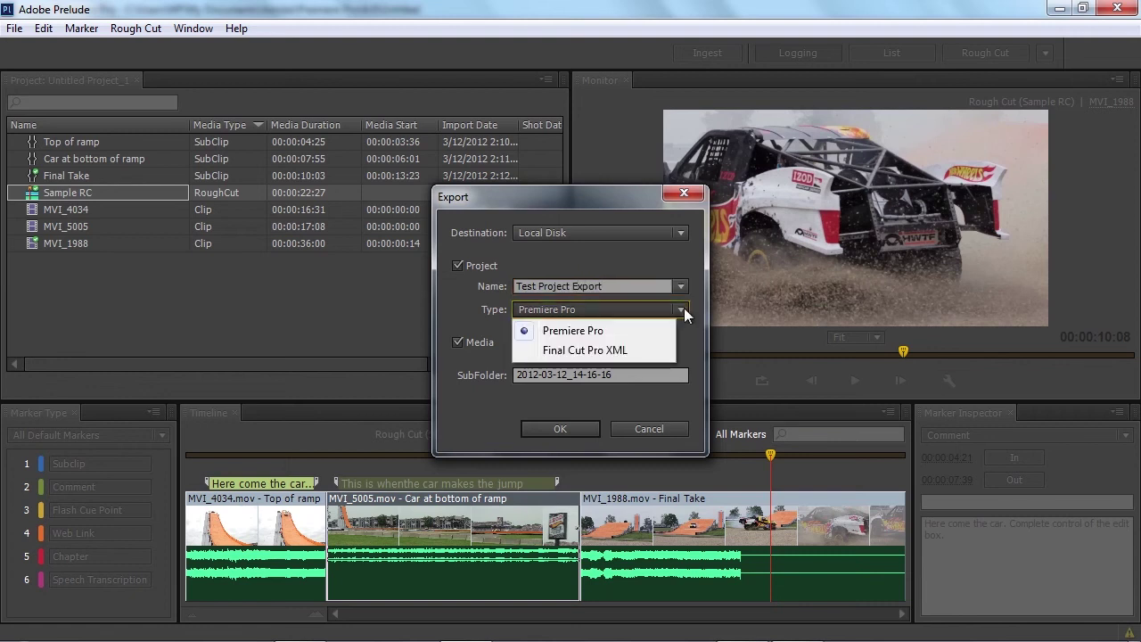
left_click(684, 308)
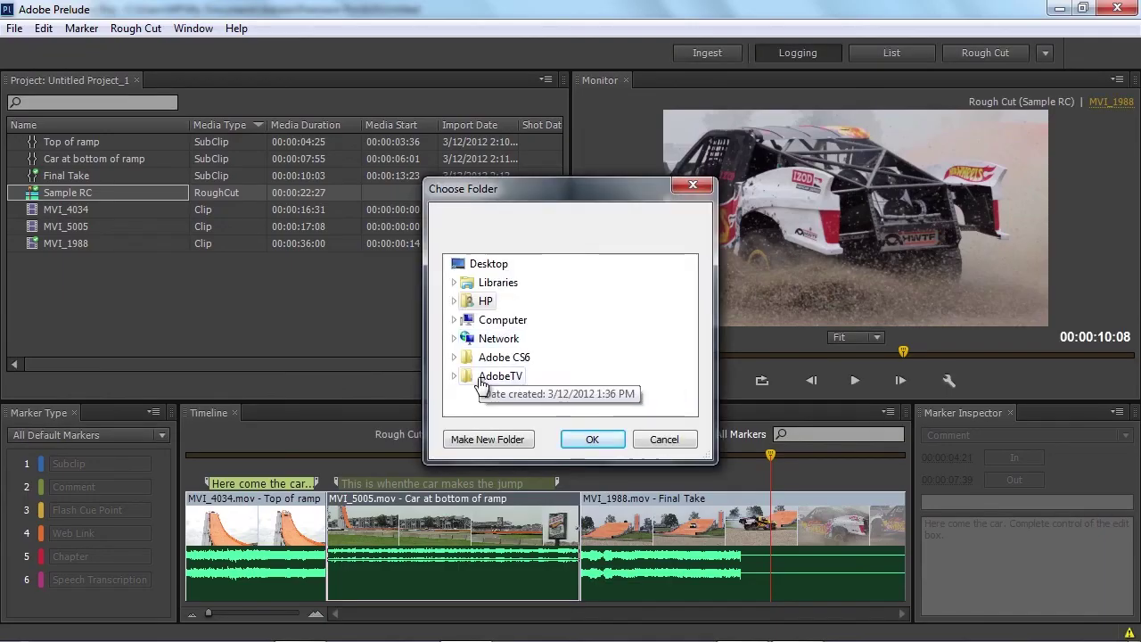
- Create an 'Export RC' folder inside AdobeTV and export the rough cut into it
double_click(482, 382)
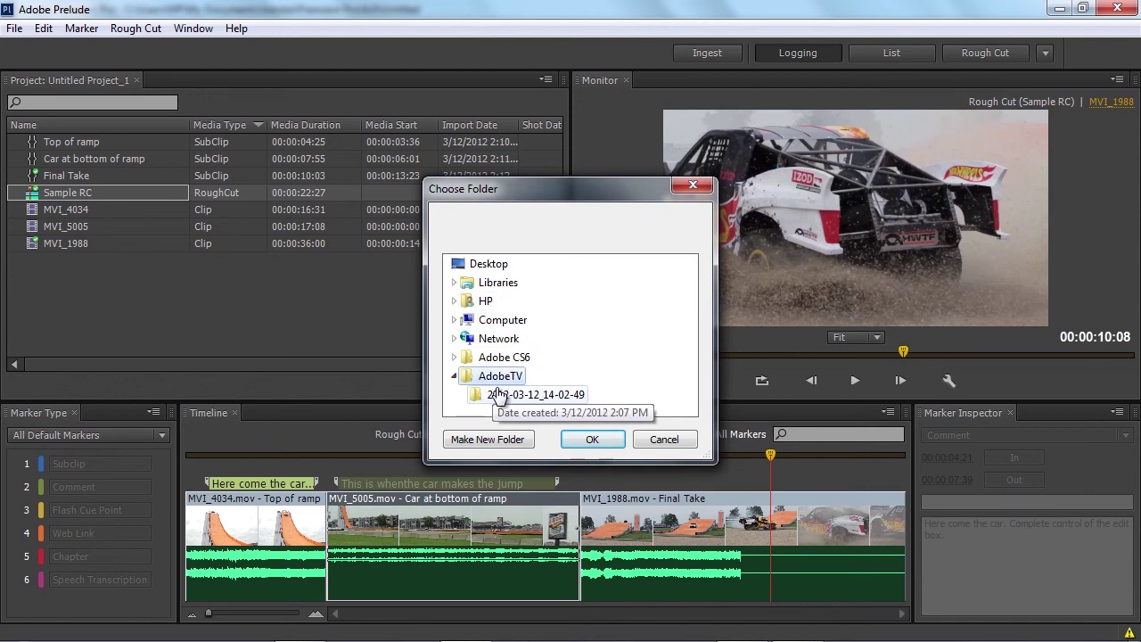
left_click(528, 437)
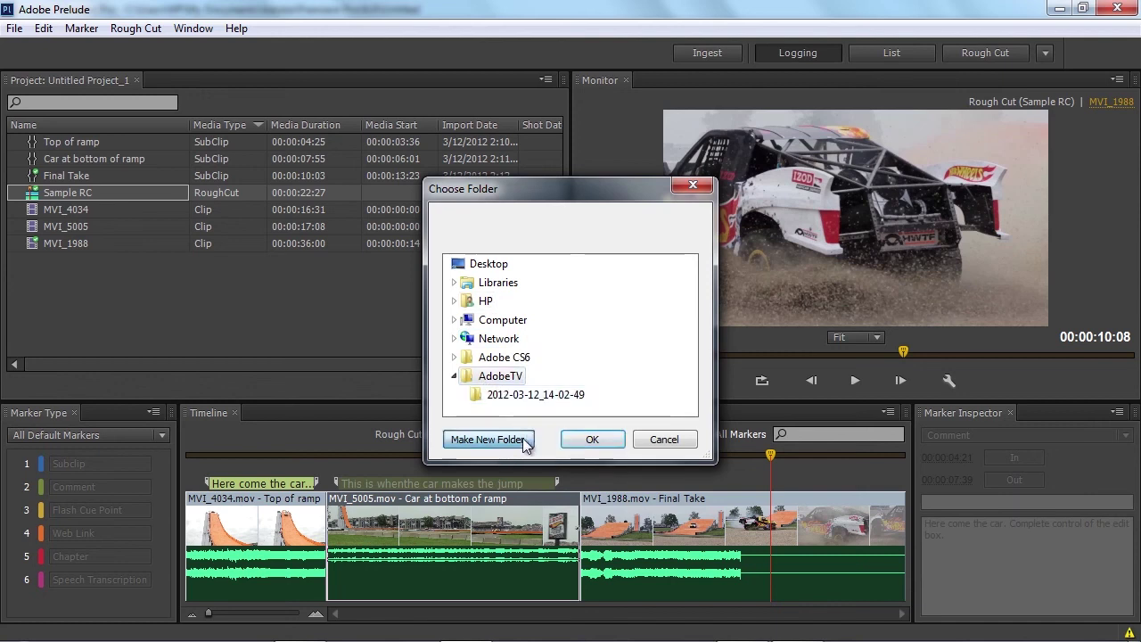
type("Expo")
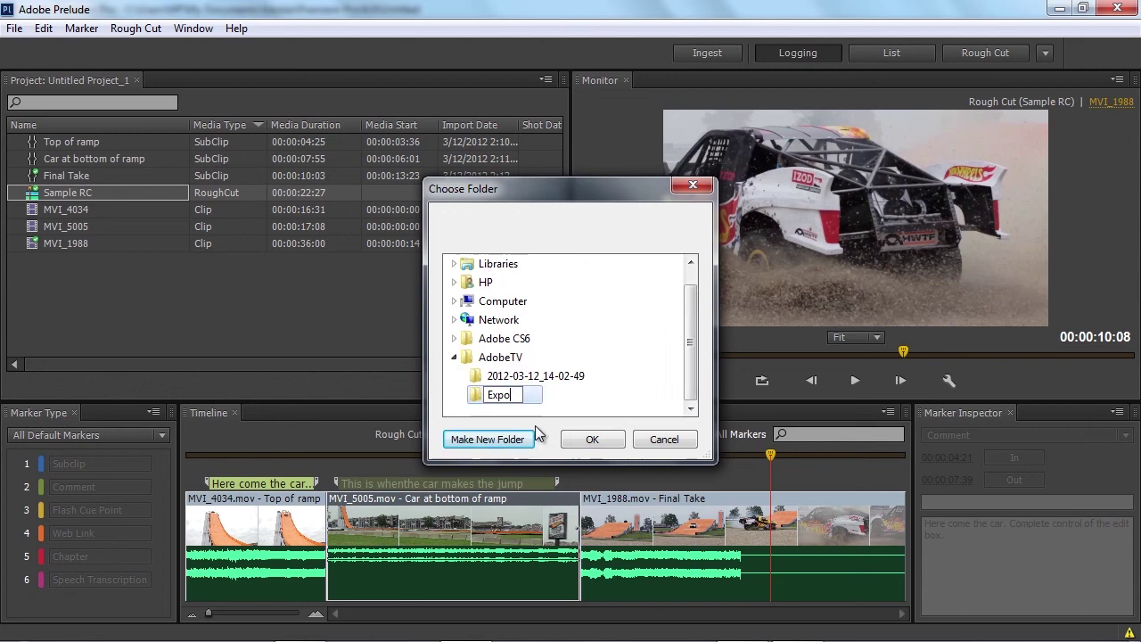
type("rt RC")
key("Return")
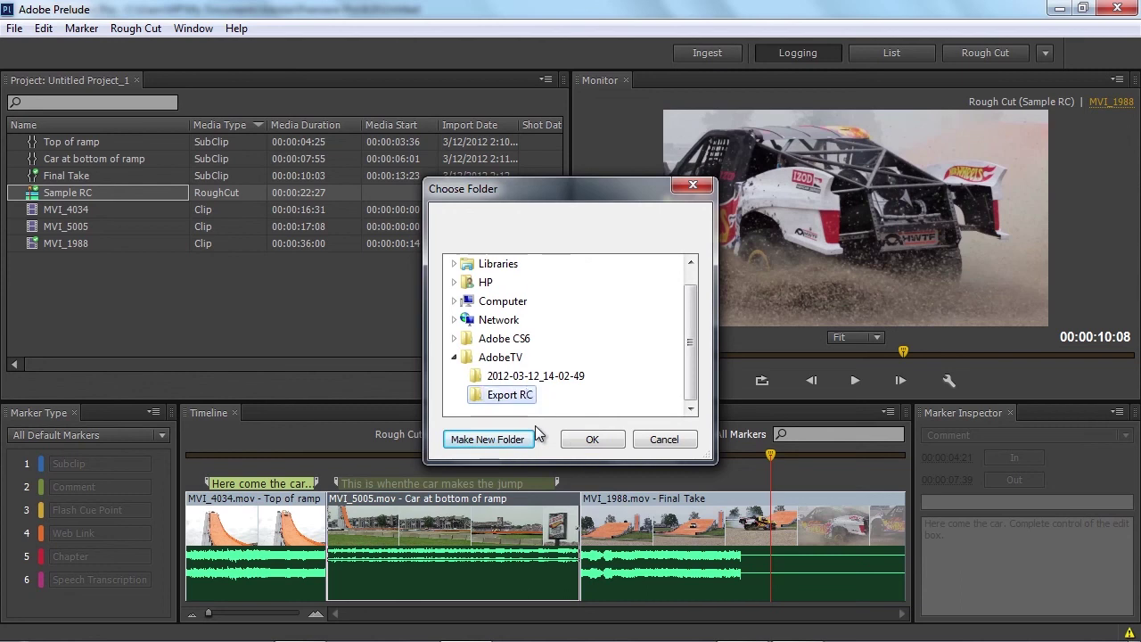
left_click(612, 441)
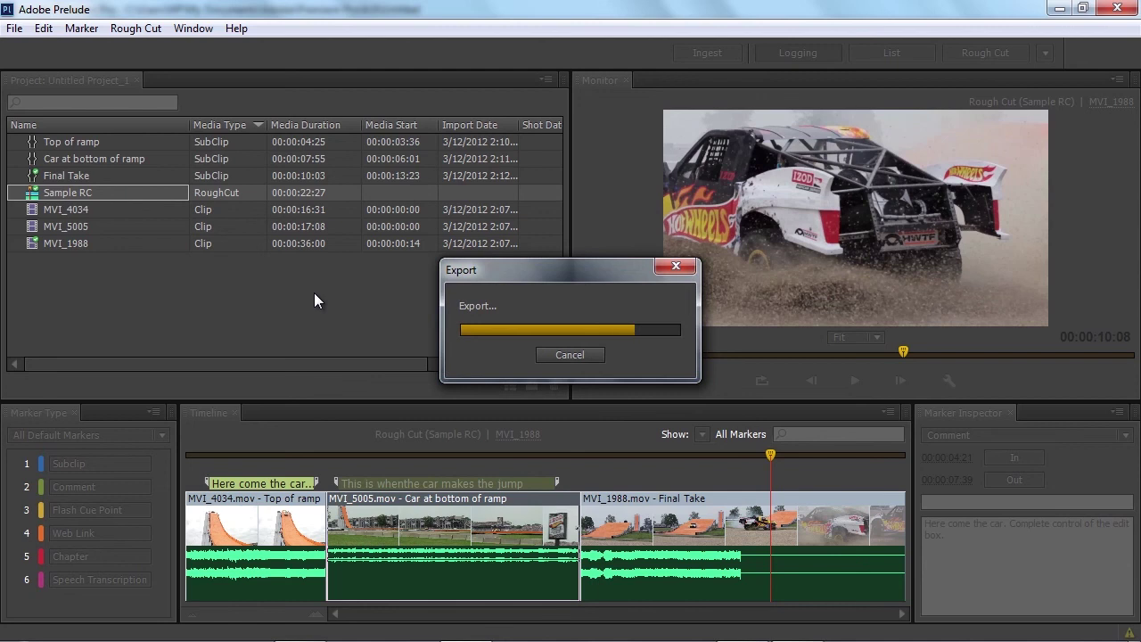
left_click(277, 322)
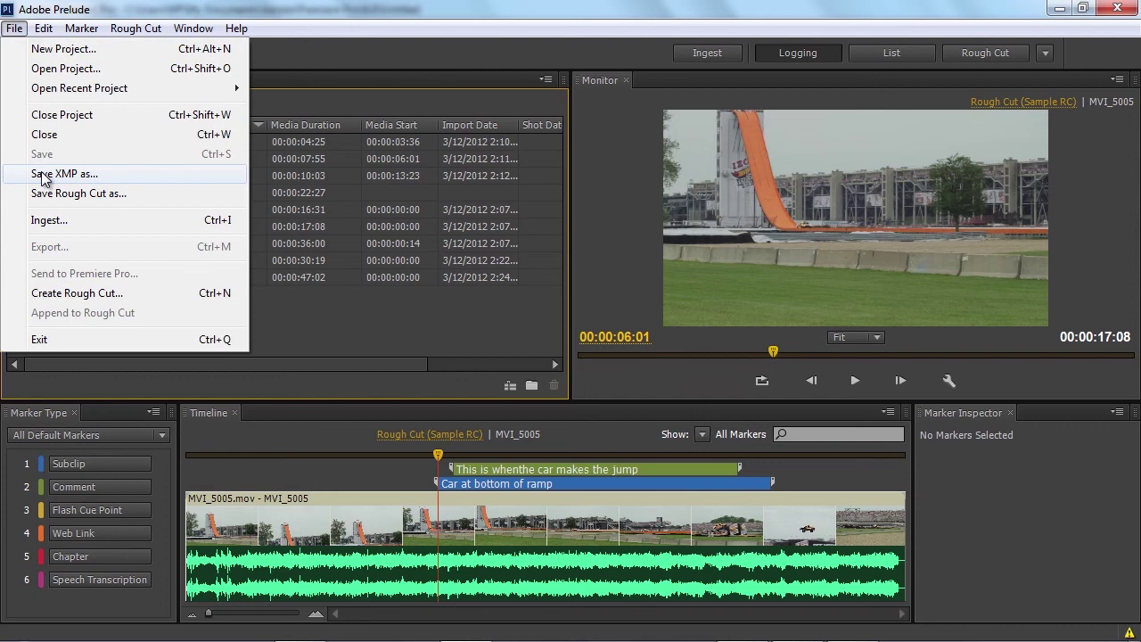
- Save MVI_5005's metadata as MVI_5005_Separate.xmp, then pick that file to open as unassociated metadata
left_click(42, 176)
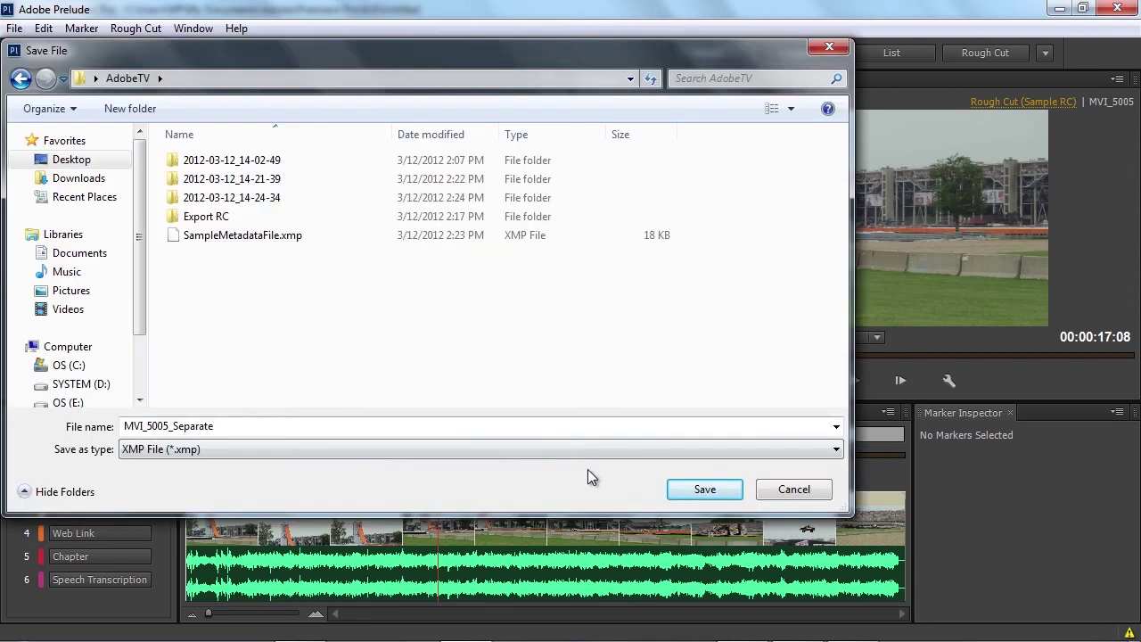
left_click(703, 490)
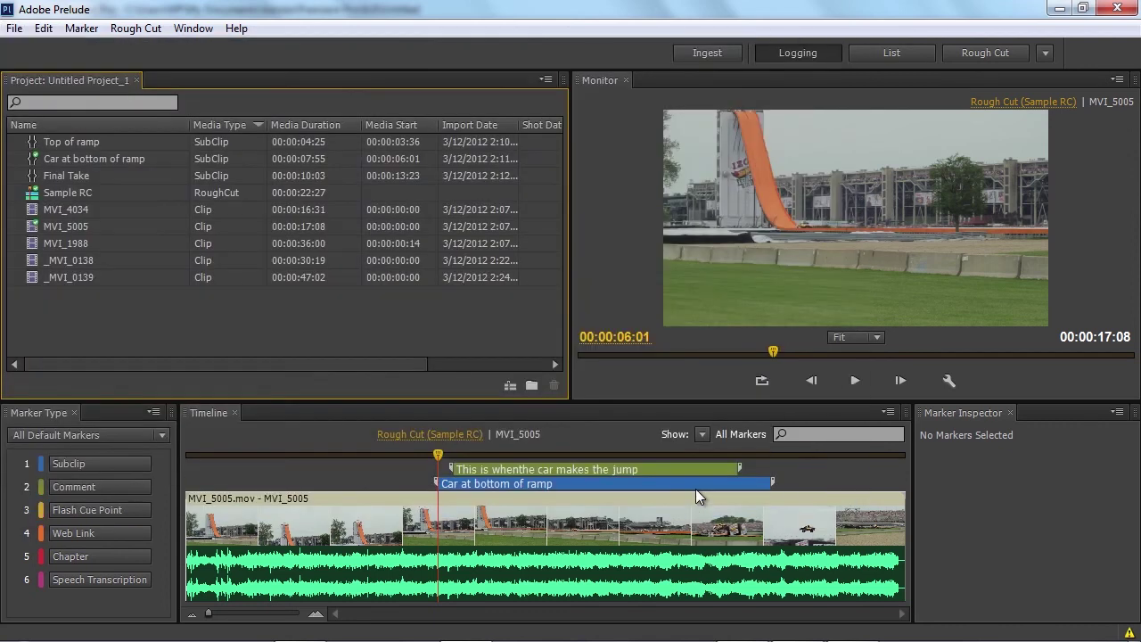
left_click(624, 112)
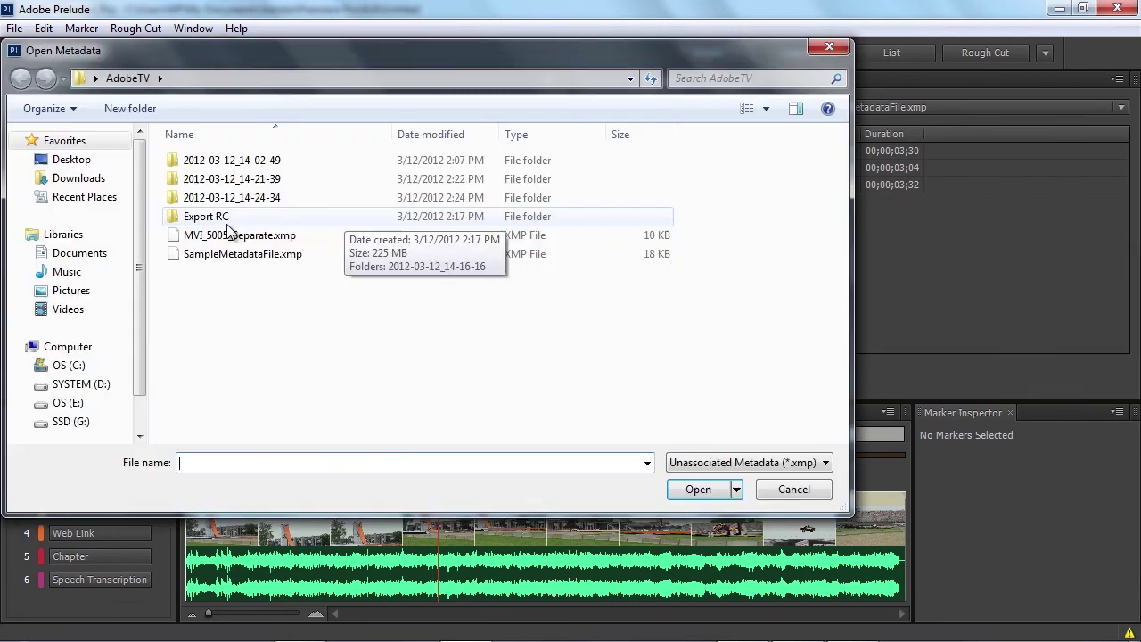
left_click(182, 236)
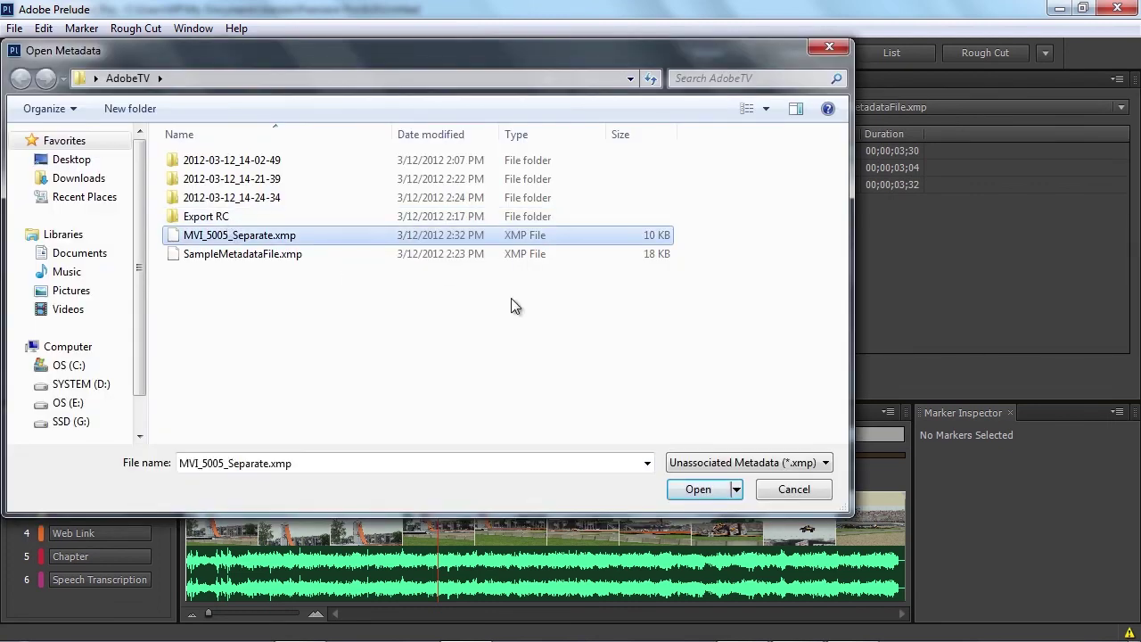